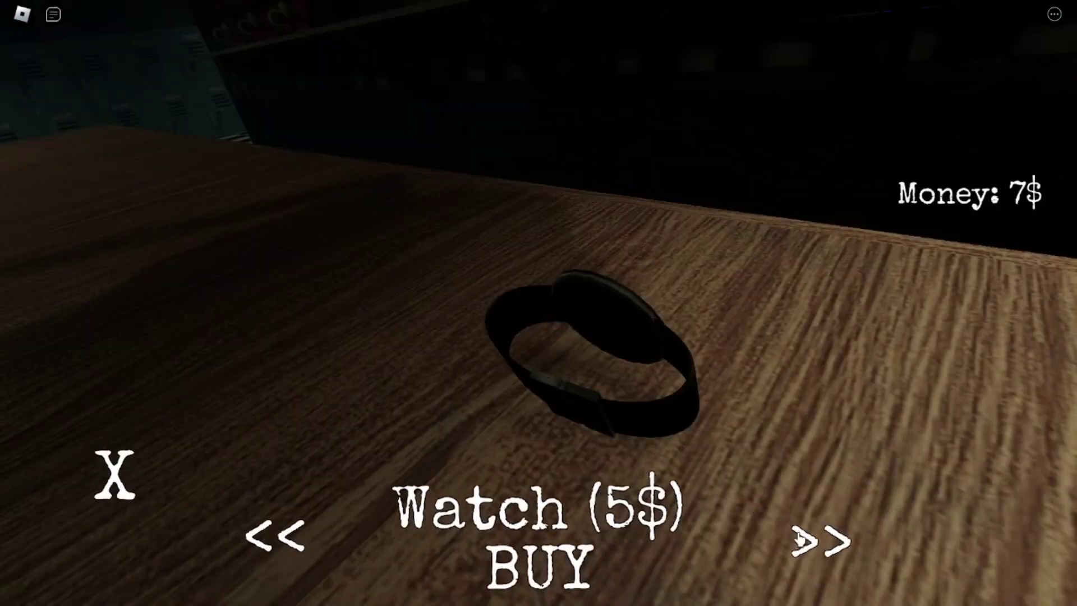
# Page past Extra 1% and Duct Tape to the Taser offer, keeping the 7$
pyautogui.click(796, 536)
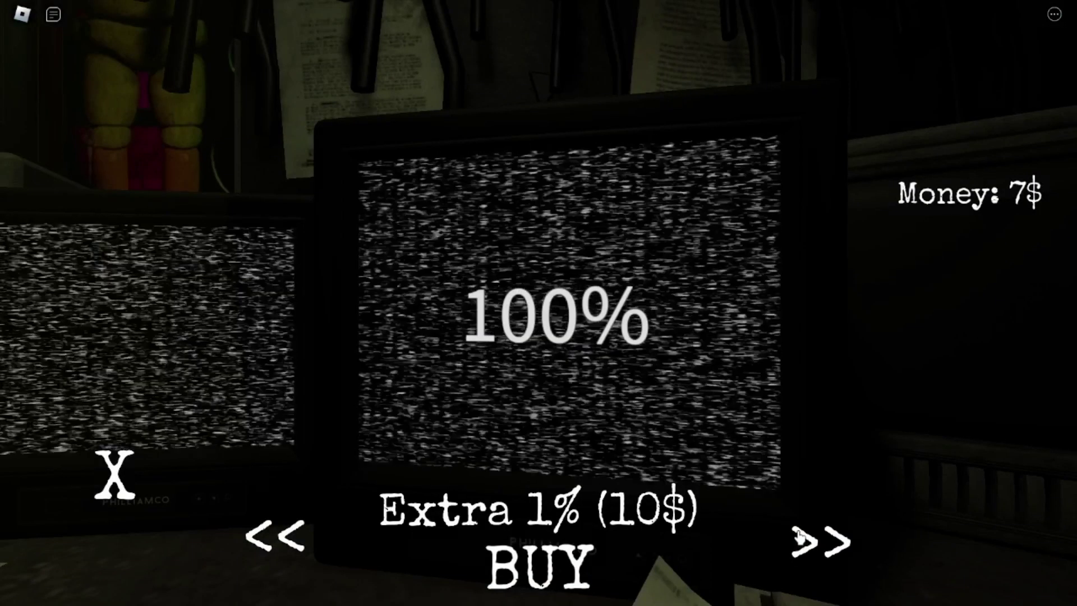
pyautogui.click(799, 539)
pyautogui.click(799, 537)
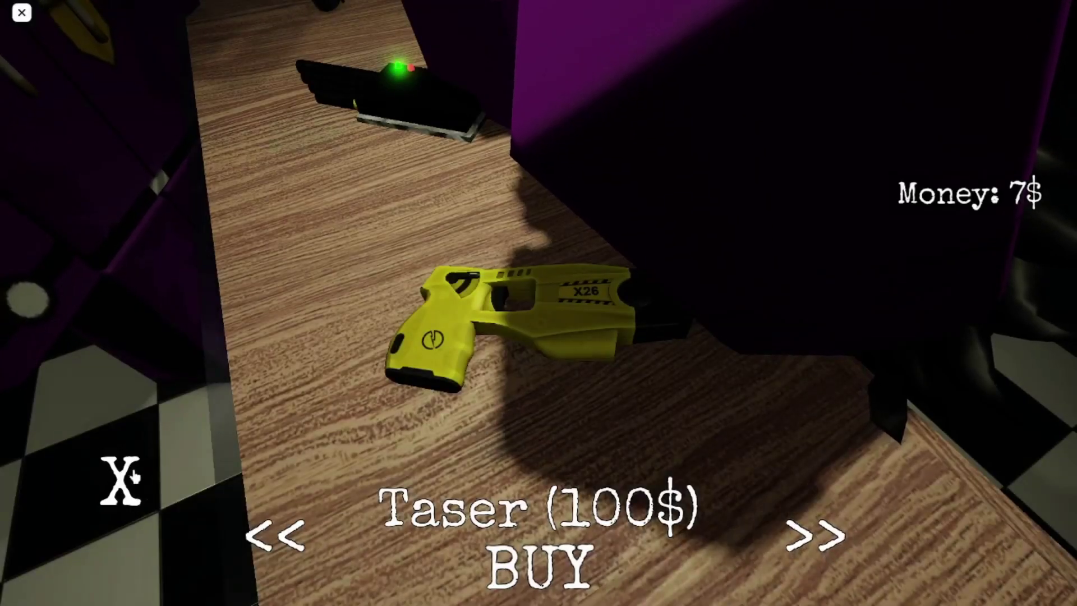
# Exit the shop menu and walk past the lockers and party table to the office
pyautogui.press('Escape')
pyautogui.press('Escape')
pyautogui.click(123, 479)
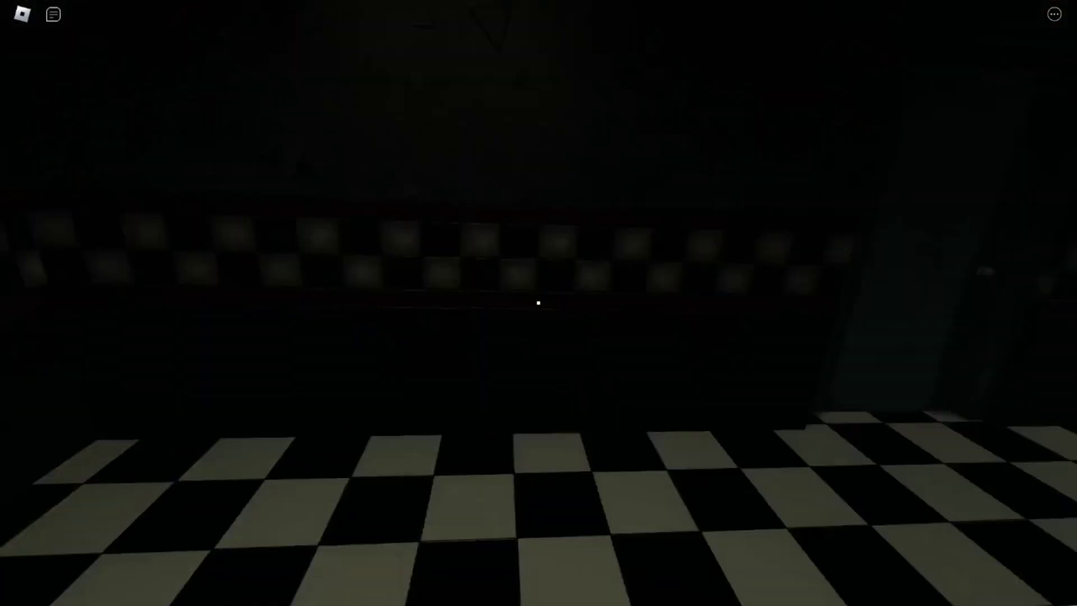
pyautogui.press('w')
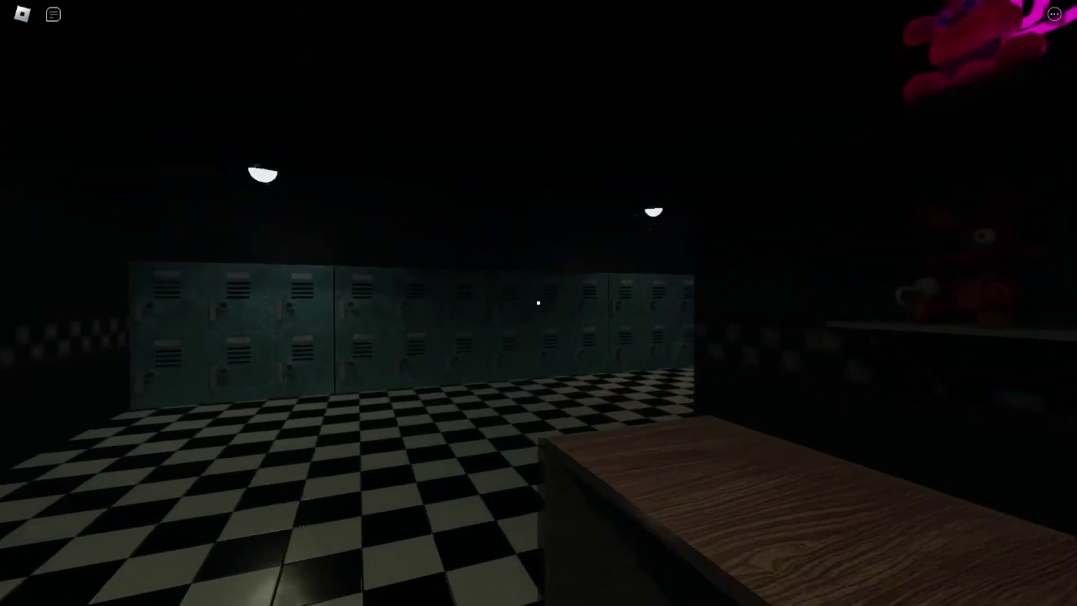
pyautogui.press('w')
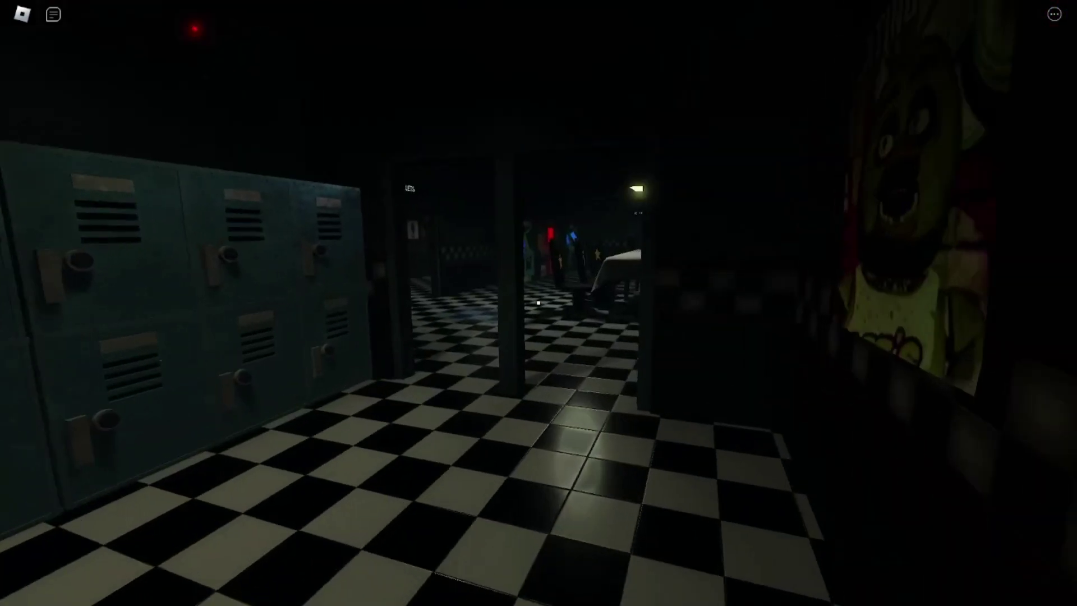
pyautogui.press('w')
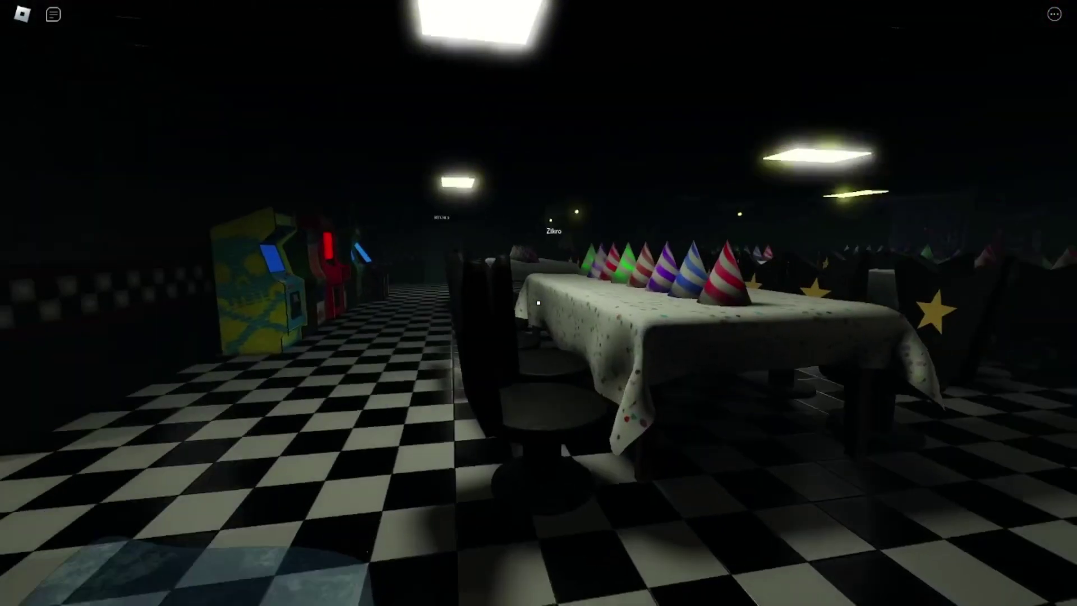
pyautogui.press('w')
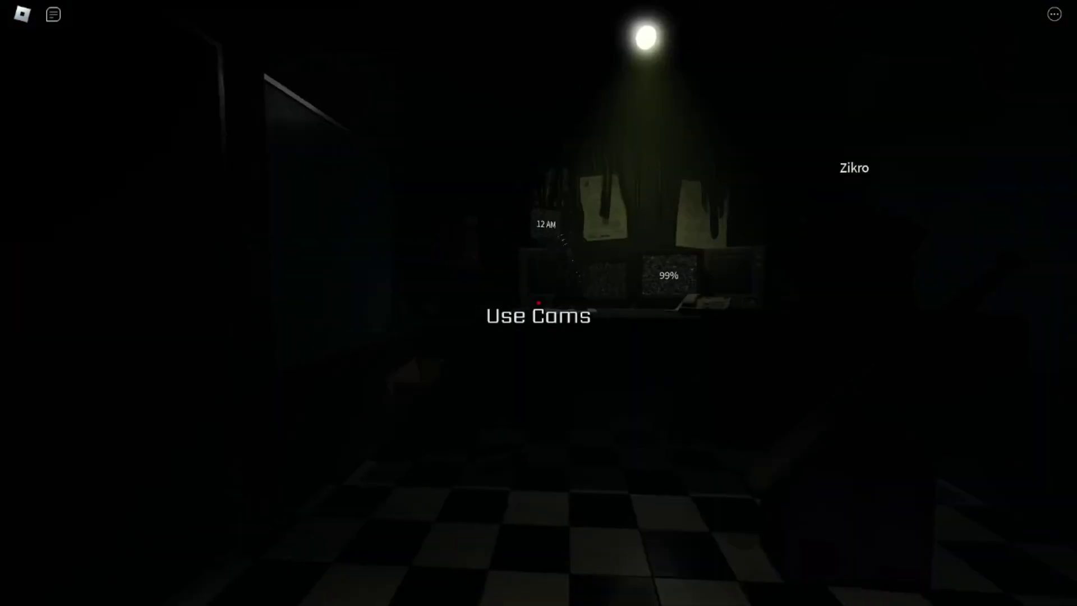
# Try the Use Cams prompt at the desk, then look toward the lockers
pyautogui.click(538, 302)
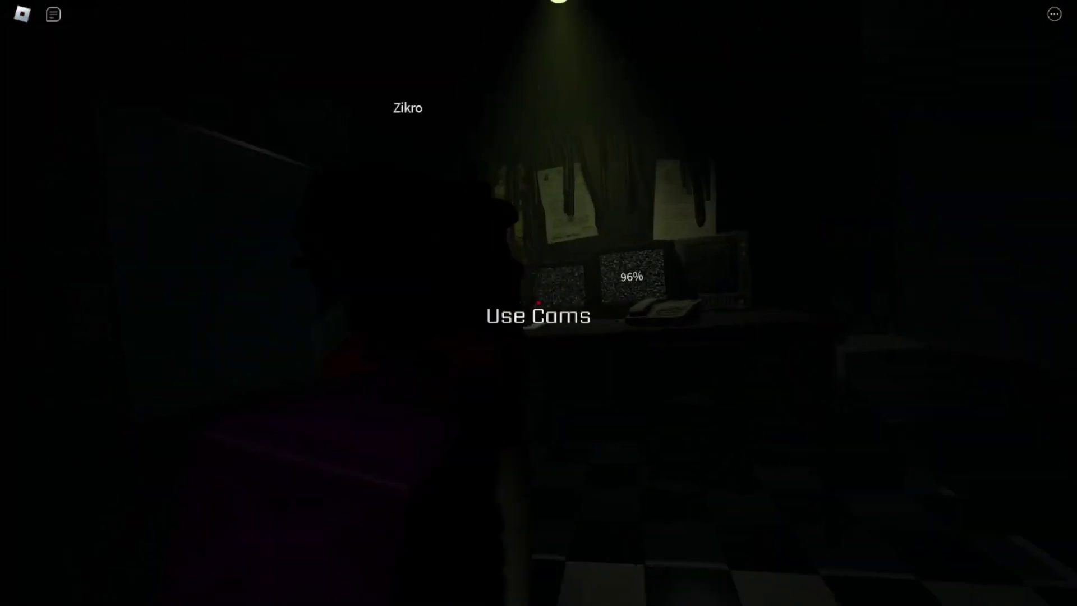
pyautogui.click(538, 303)
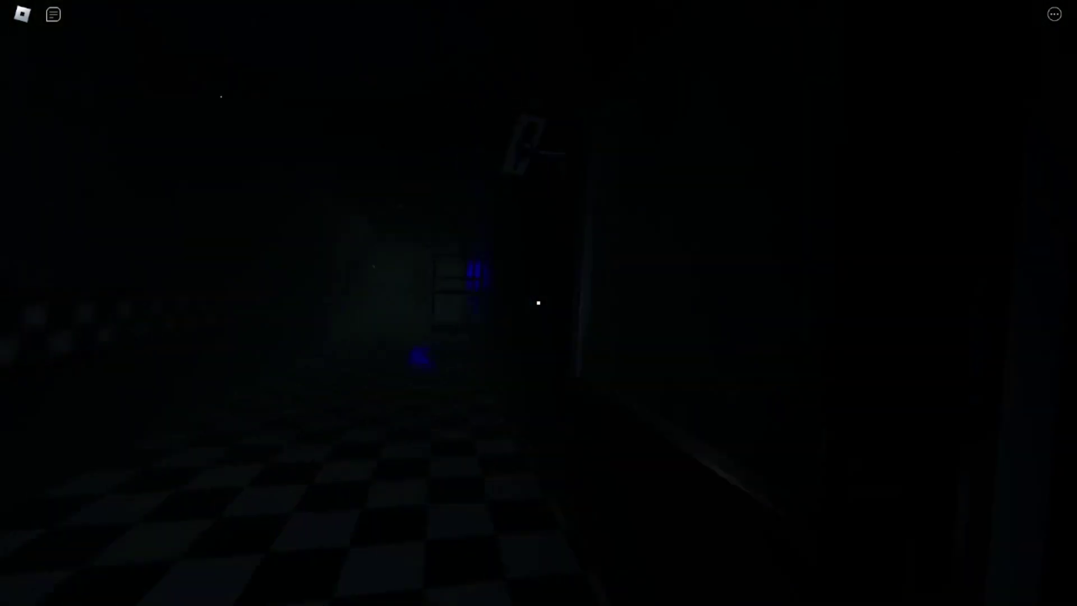
# Walk through the rooms into the dark hallway and face the wall beside it
pyautogui.press('w')
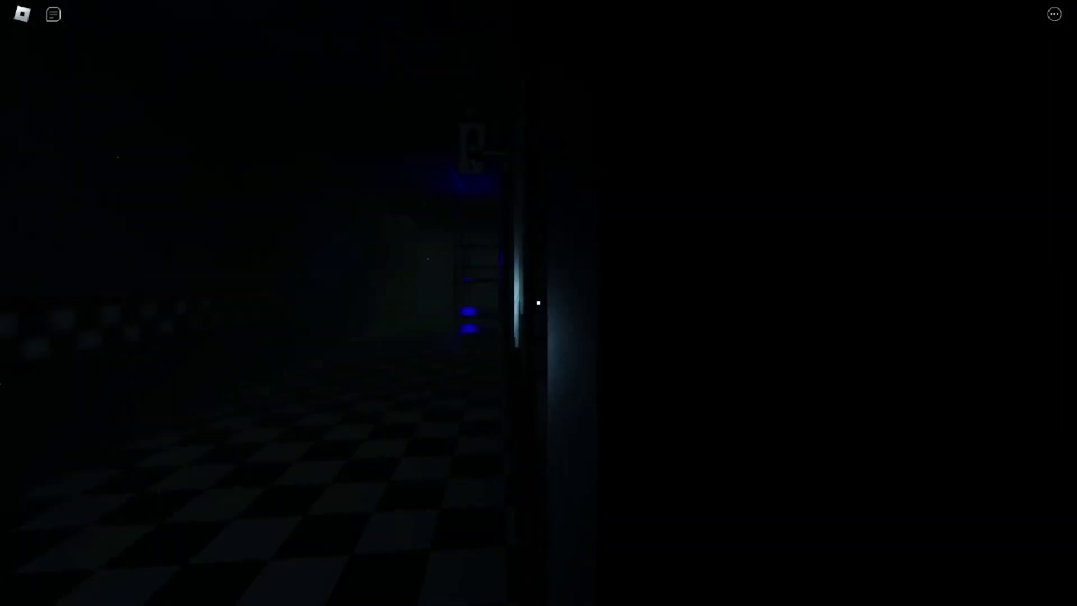
pyautogui.moveTo(537, 302); pyautogui.dragTo(538, 303)
pyautogui.press('w')
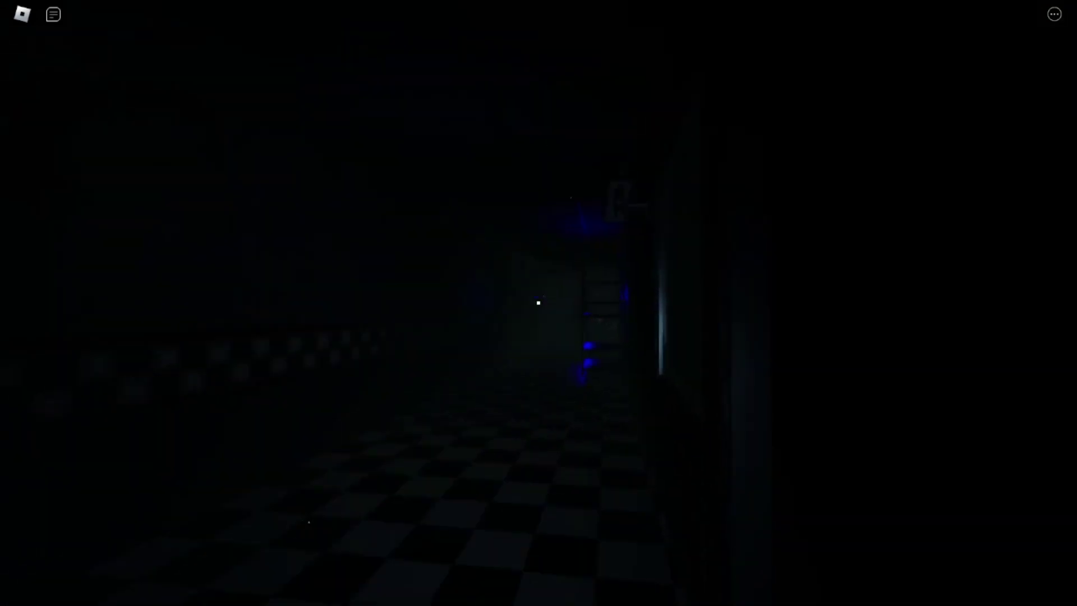
pyautogui.press('w')
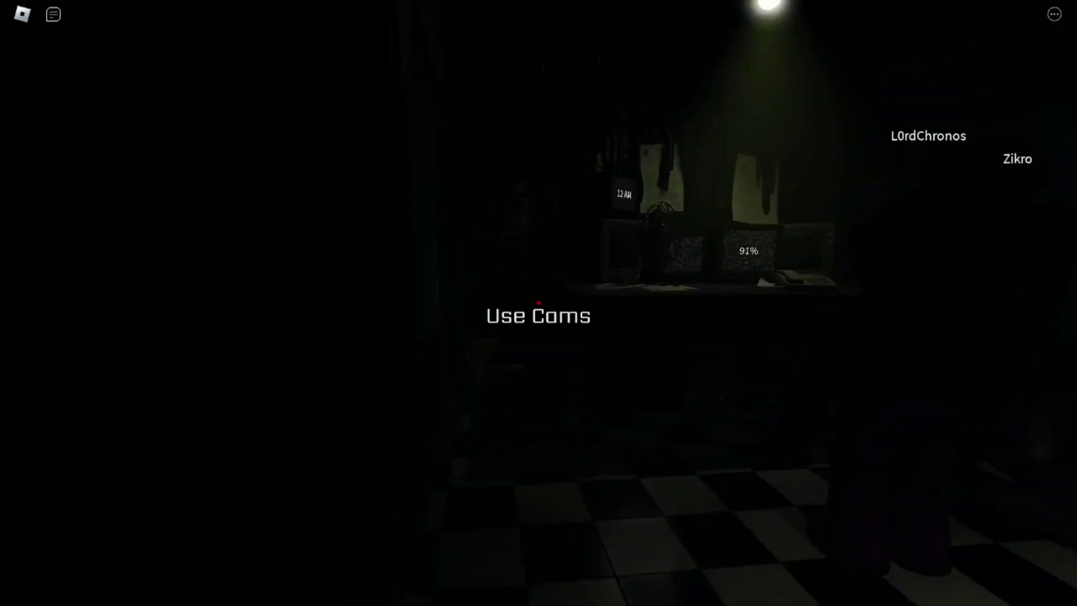
# Look back and forth between the dark hallway and the office desk at 1 AM
pyautogui.moveTo(539, 303); pyautogui.dragTo(336, 303)
pyautogui.moveTo(539, 303); pyautogui.dragTo(757, 302)
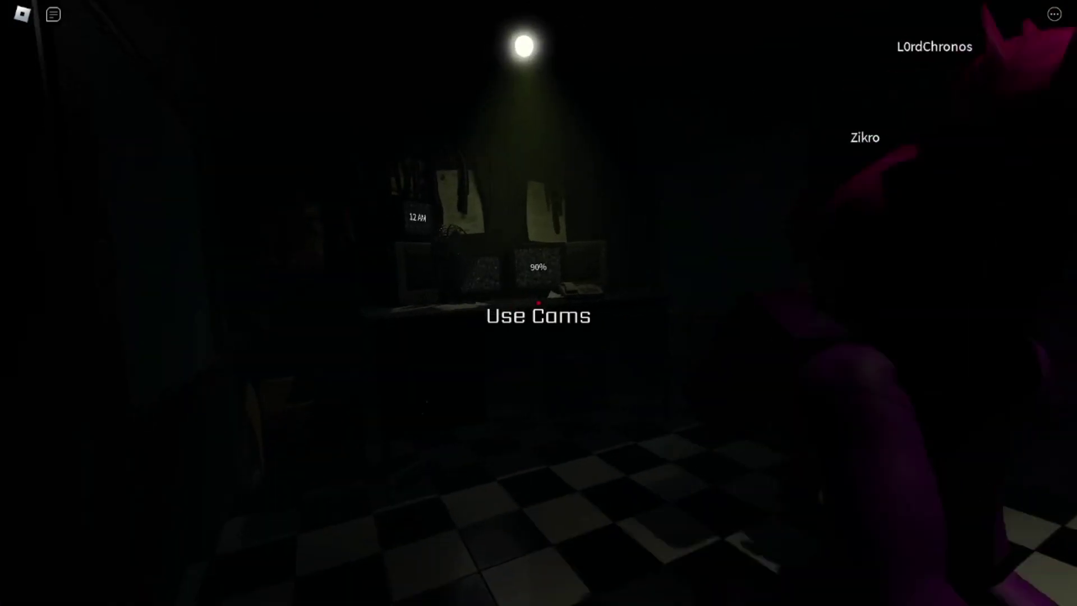
pyautogui.moveTo(539, 304); pyautogui.dragTo(337, 303)
pyautogui.moveTo(538, 303)
pyautogui.mouseDown()
pyautogui.moveTo(497, 304)
pyautogui.moveTo(757, 303)
pyautogui.moveTo(673, 303)
pyautogui.mouseUp()
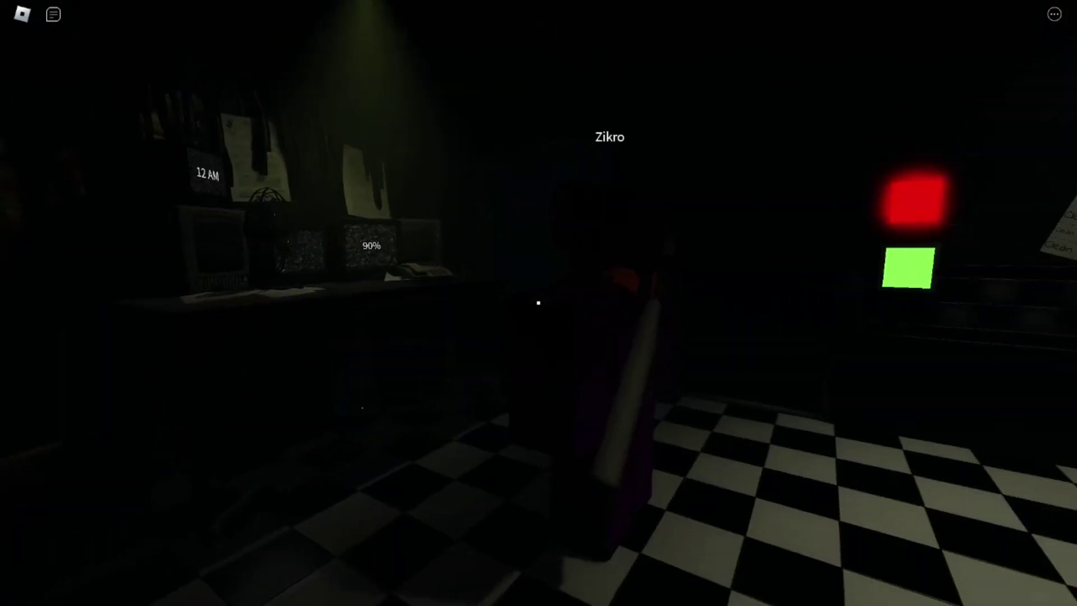
pyautogui.moveTo(539, 303); pyautogui.dragTo(337, 303)
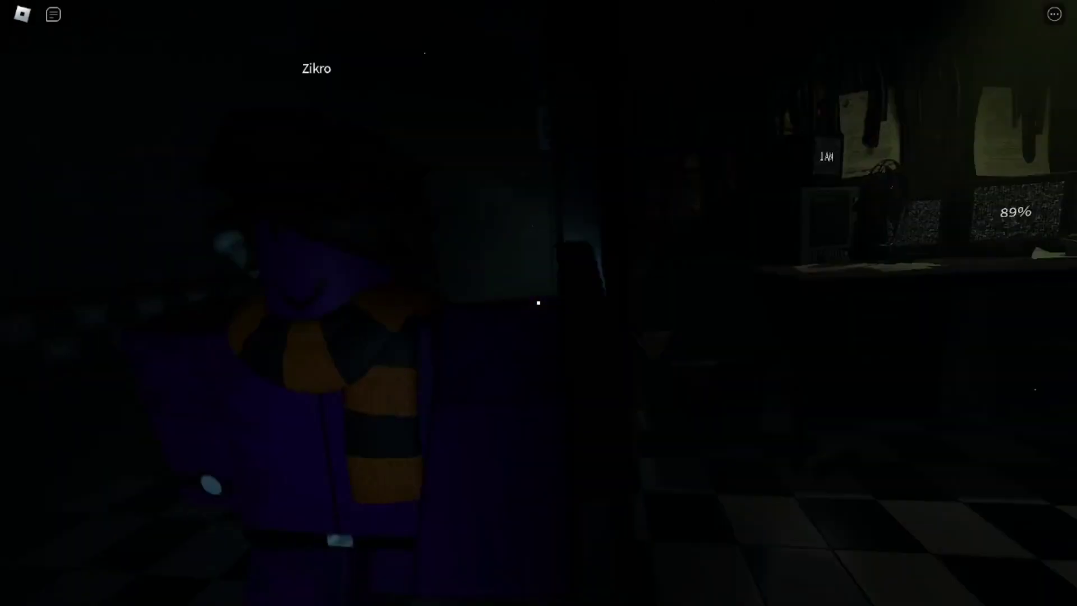
pyautogui.moveTo(538, 303); pyautogui.dragTo(362, 302)
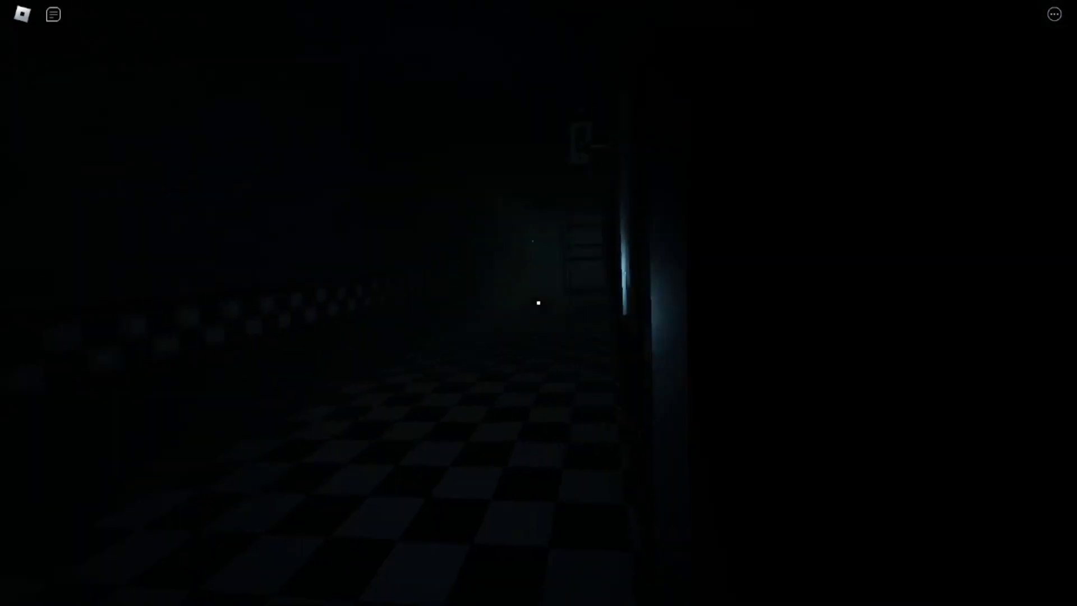
pyautogui.moveTo(538, 303); pyautogui.dragTo(715, 303)
pyautogui.moveTo(538, 303); pyautogui.dragTo(337, 303)
pyautogui.moveTo(538, 304)
pyautogui.mouseDown()
pyautogui.moveTo(714, 304)
pyautogui.moveTo(362, 303)
pyautogui.moveTo(715, 303)
pyautogui.mouseUp()
pyautogui.moveTo(539, 303)
pyautogui.mouseDown()
pyautogui.moveTo(362, 302)
pyautogui.moveTo(714, 303)
pyautogui.mouseUp()
pyautogui.moveTo(539, 303)
pyautogui.mouseDown()
pyautogui.moveTo(363, 302)
pyautogui.moveTo(715, 302)
pyautogui.mouseUp()
pyautogui.moveTo(539, 303)
pyautogui.mouseDown()
pyautogui.moveTo(361, 303)
pyautogui.moveTo(716, 303)
pyautogui.mouseUp()
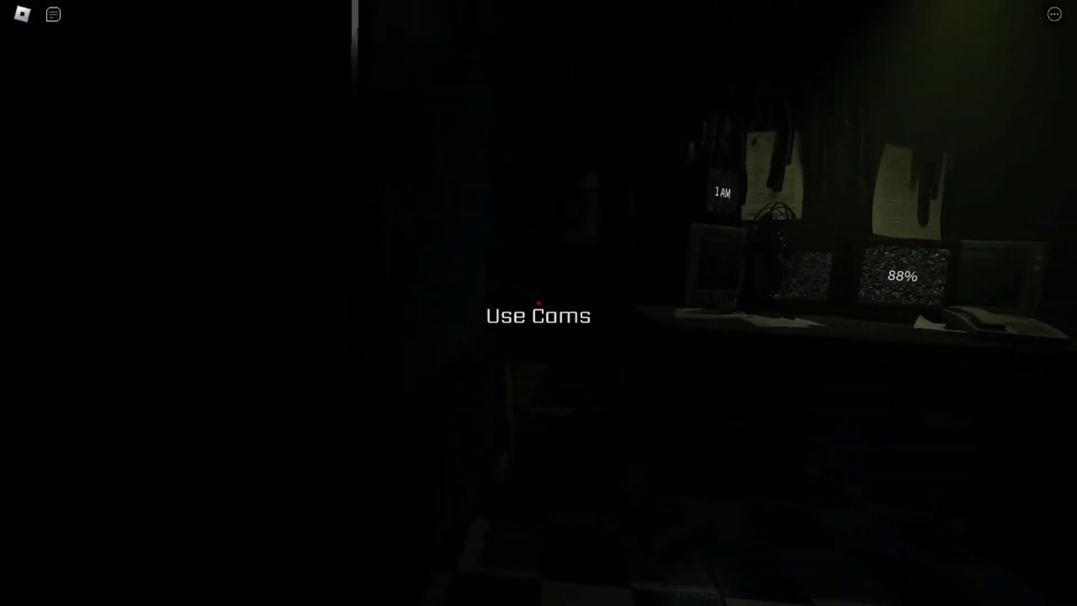
pyautogui.moveTo(539, 302)
pyautogui.mouseDown()
pyautogui.moveTo(362, 303)
pyautogui.moveTo(606, 303)
pyautogui.mouseUp()
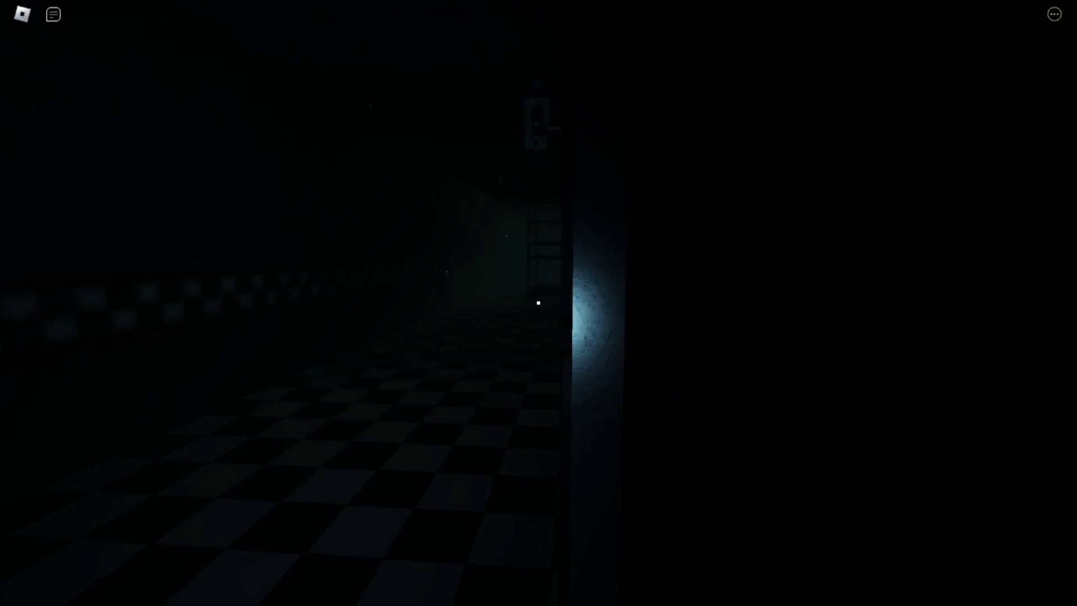
# Flash the flashlight down the hallway three times, then check the door control panel
pyautogui.press('ctrl')
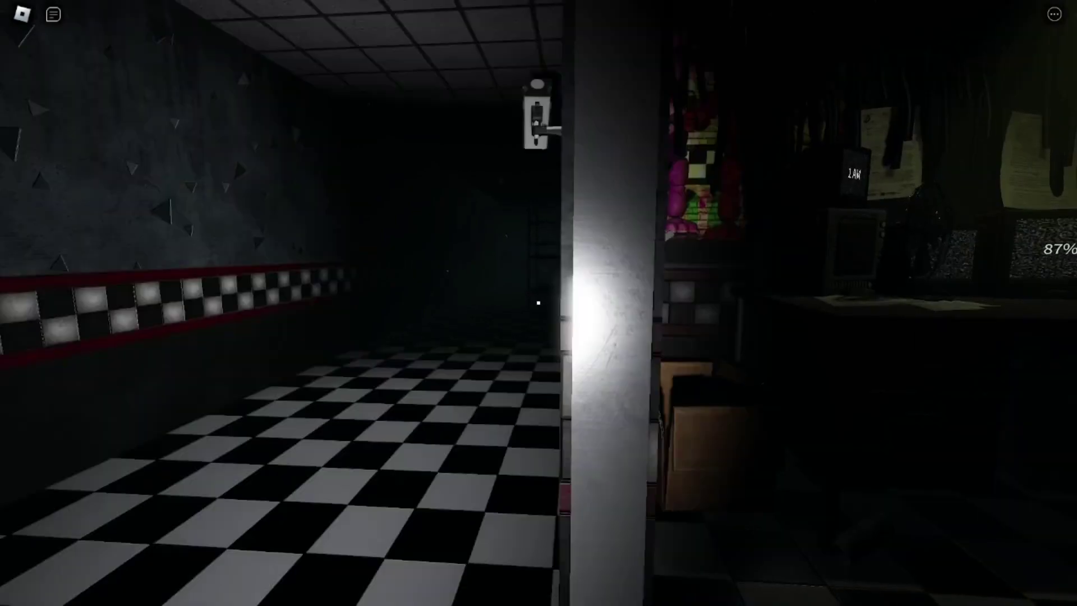
pyautogui.press('ctrl')
pyautogui.press('ctrl')
pyautogui.press('ctrl')
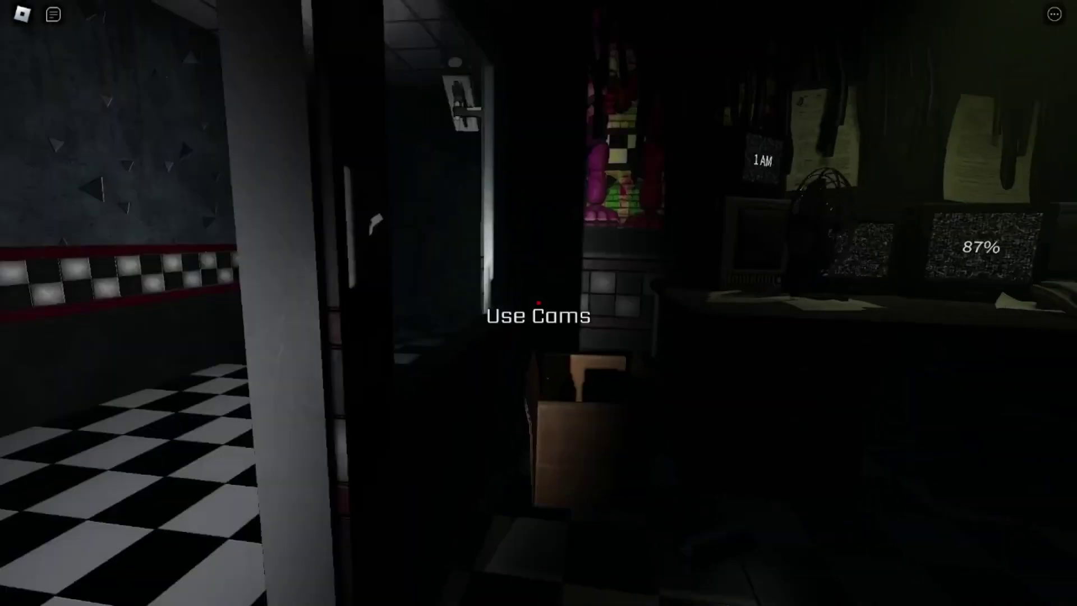
pyautogui.moveTo(539, 303); pyautogui.dragTo(336, 303)
pyautogui.moveTo(538, 303); pyautogui.dragTo(741, 303)
pyautogui.press('ctrl')
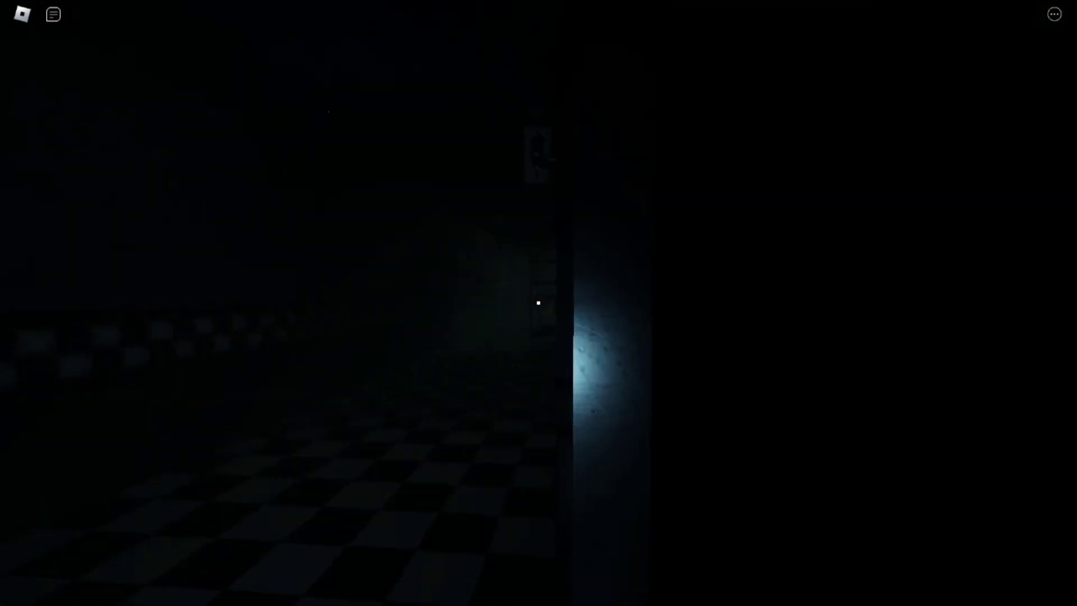
pyautogui.moveTo(539, 303)
pyautogui.mouseDown()
pyautogui.moveTo(337, 303)
pyautogui.moveTo(740, 303)
pyautogui.mouseUp()
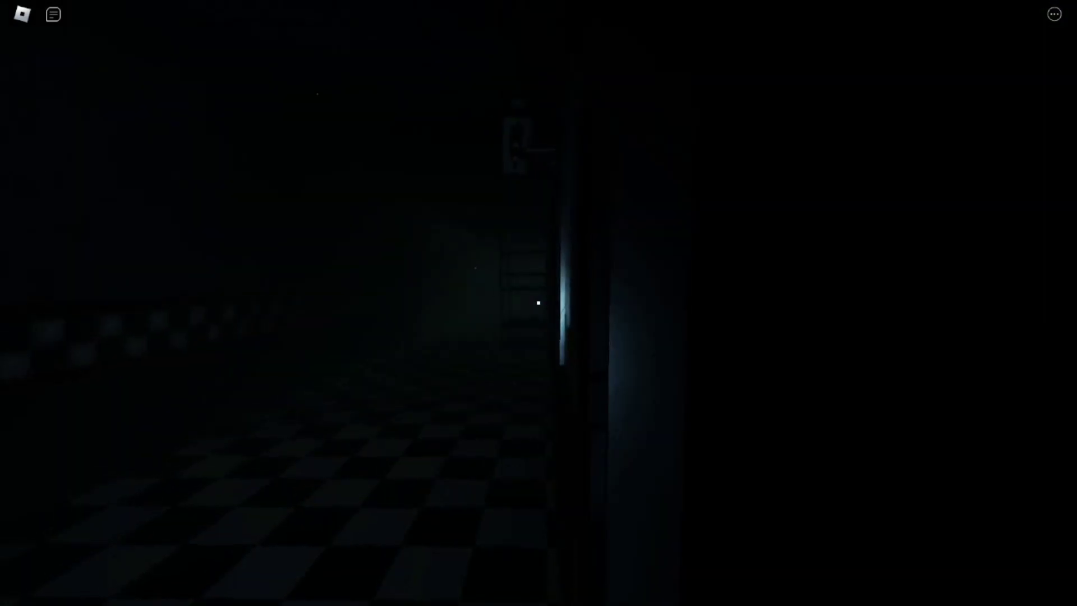
pyautogui.moveTo(539, 304); pyautogui.dragTo(253, 303)
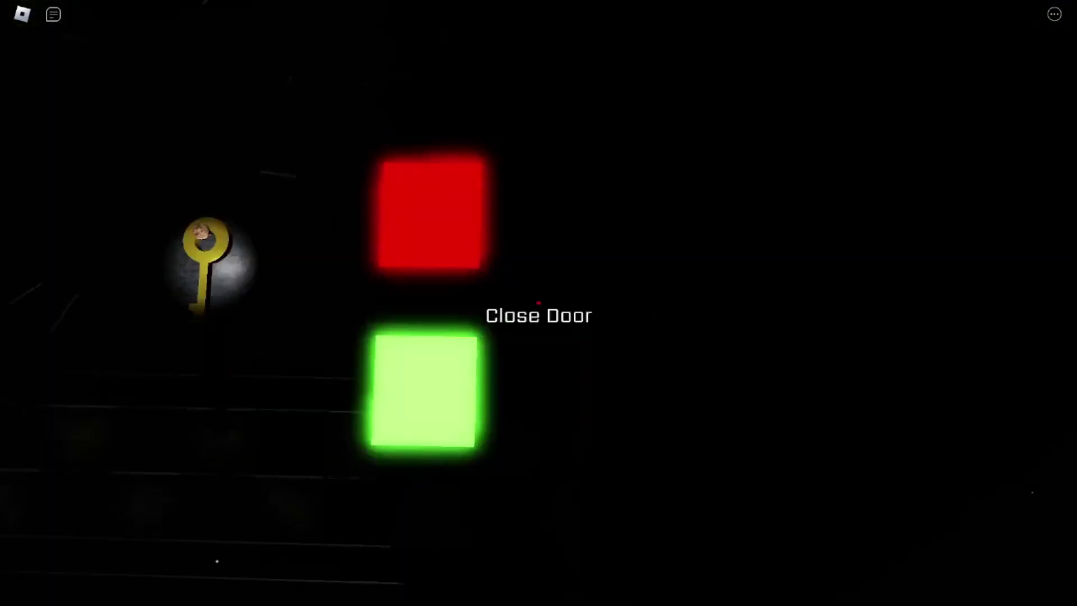
pyautogui.moveTo(539, 302)
pyautogui.mouseDown()
pyautogui.moveTo(336, 303)
pyautogui.moveTo(741, 302)
pyautogui.mouseUp()
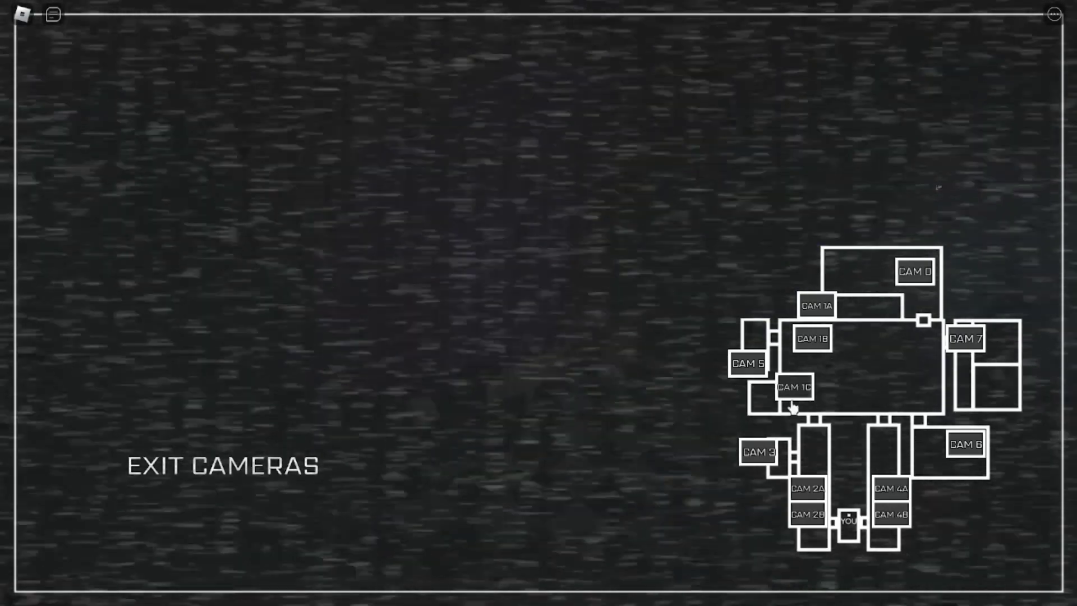
# Close the monitor, reopen the camera map and switch to the poster-covered wall feed
pyautogui.press('Escape')
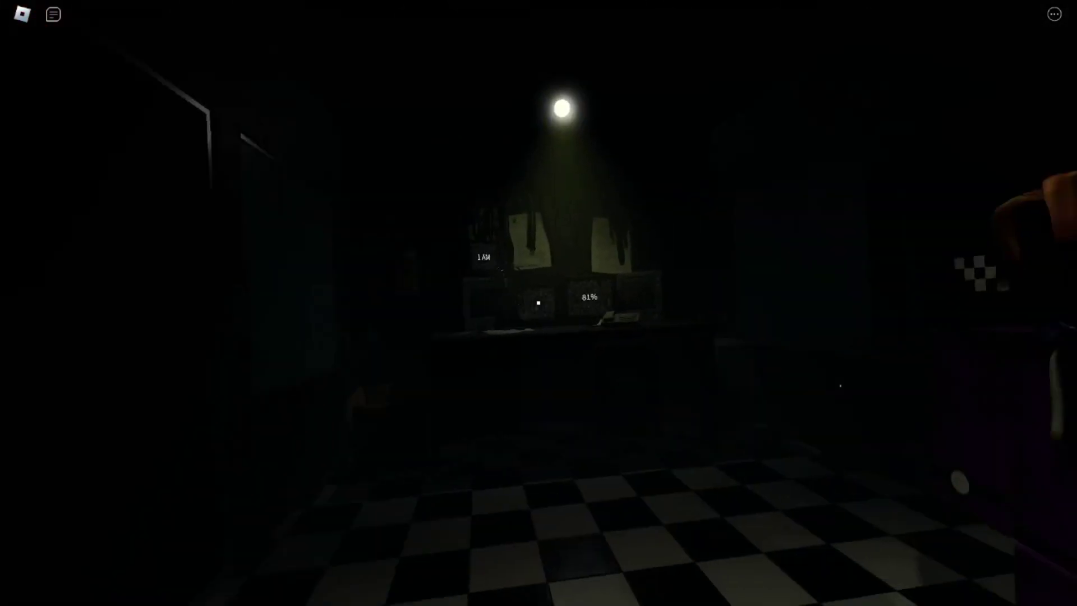
pyautogui.click(537, 302)
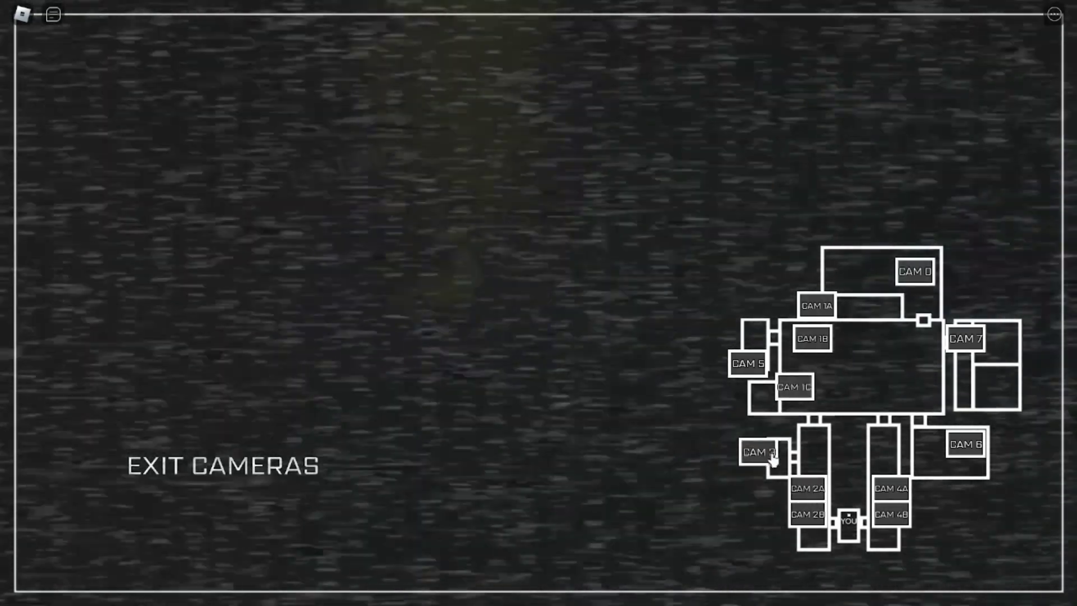
pyautogui.click(810, 490)
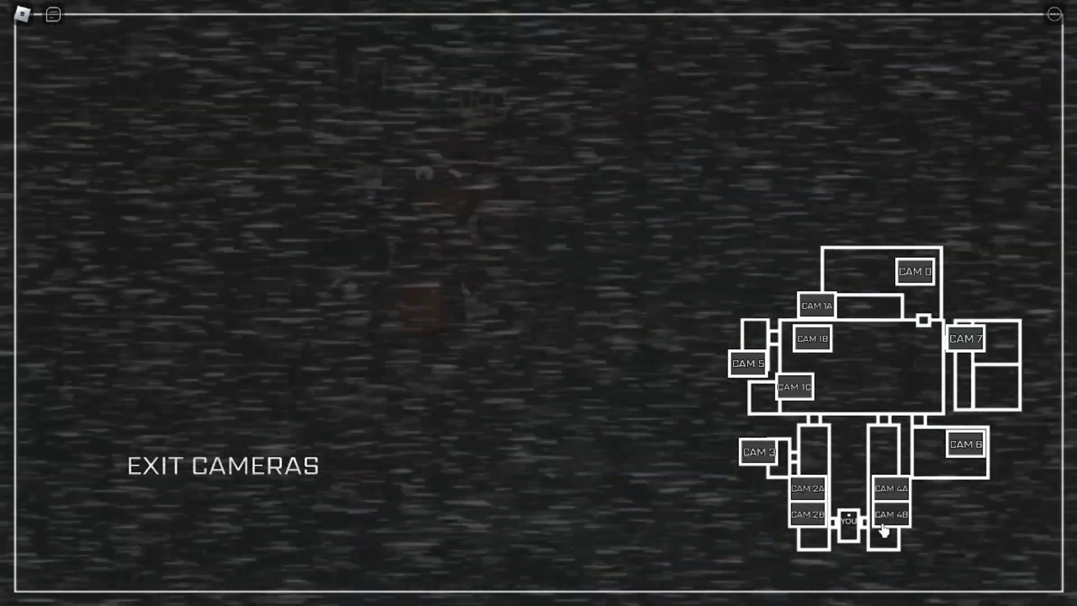
pyautogui.click(890, 514)
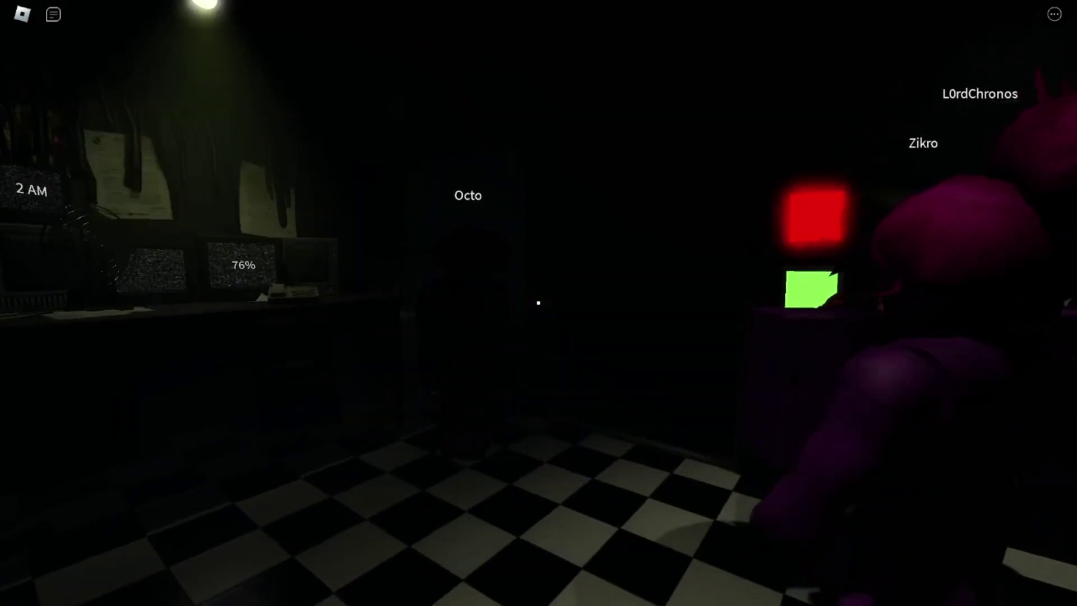
# Move between the security desk and the door light controls, ending at the door panel
pyautogui.press('w')
pyautogui.moveTo(538, 303); pyautogui.dragTo(539, 303)
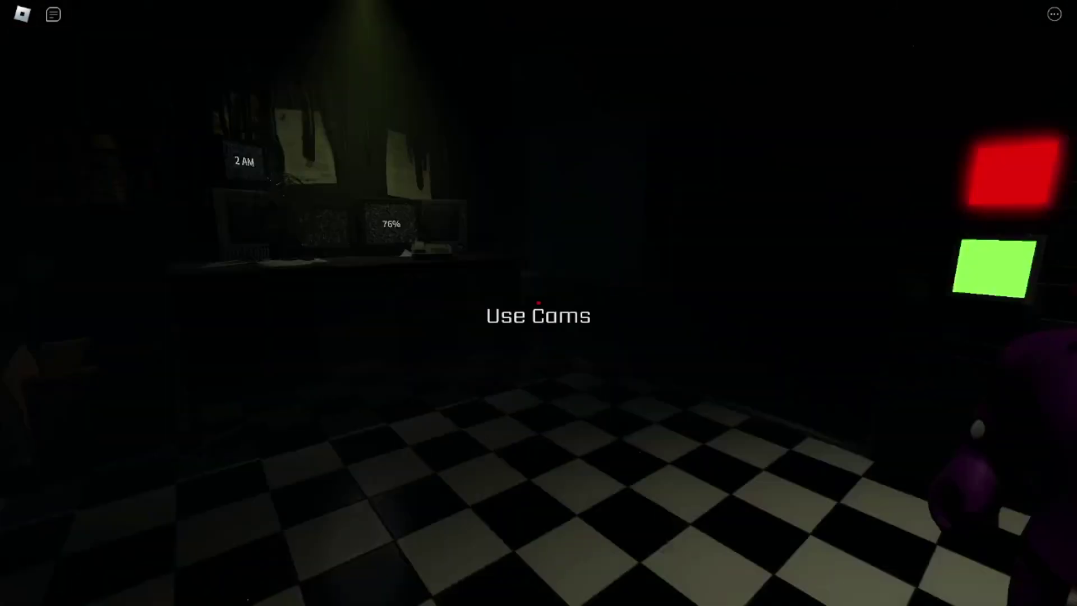
pyautogui.press('w')
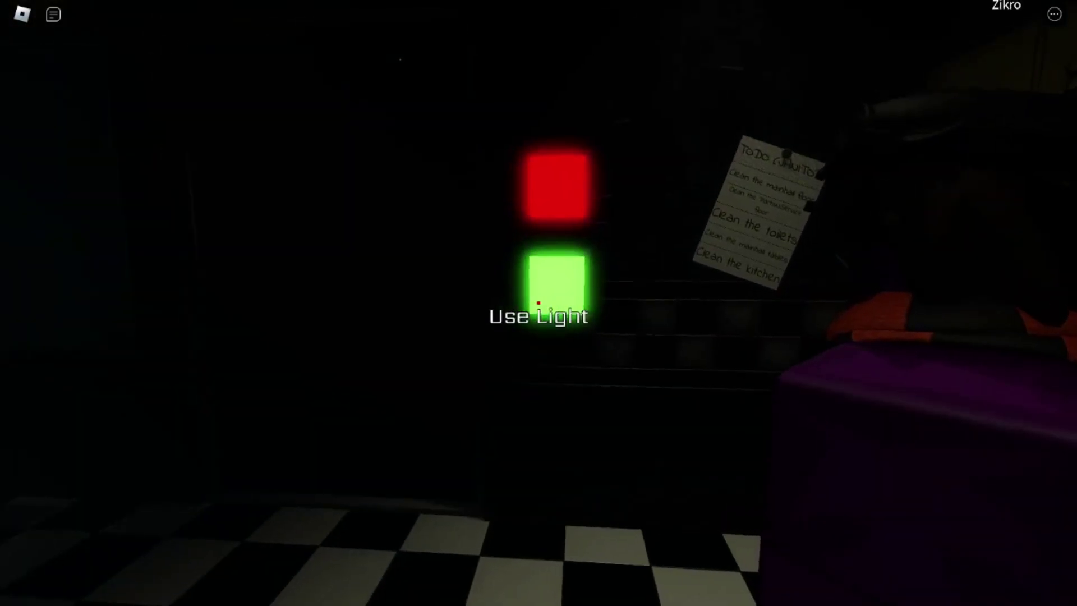
pyautogui.press('s')
pyautogui.moveTo(538, 303); pyautogui.dragTo(538, 303)
pyautogui.press('w')
pyautogui.press('s')
pyautogui.press('w')
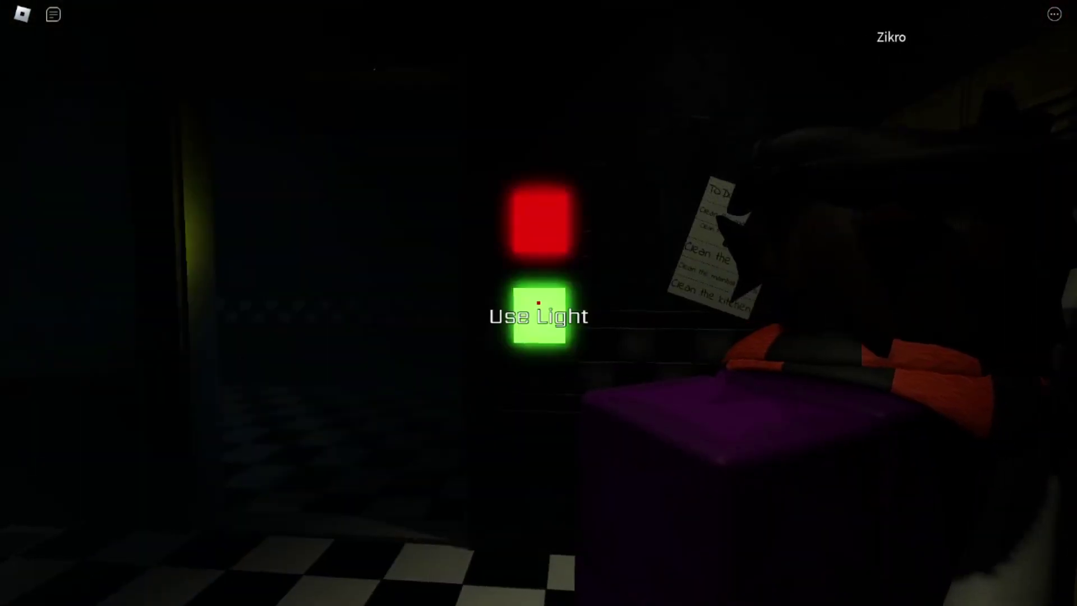
# Flash the hallway light several times, revealing Chica outside
pyautogui.click(538, 316)
pyautogui.moveTo(538, 302); pyautogui.dragTo(538, 303)
pyautogui.click(539, 303)
pyautogui.click(539, 303)
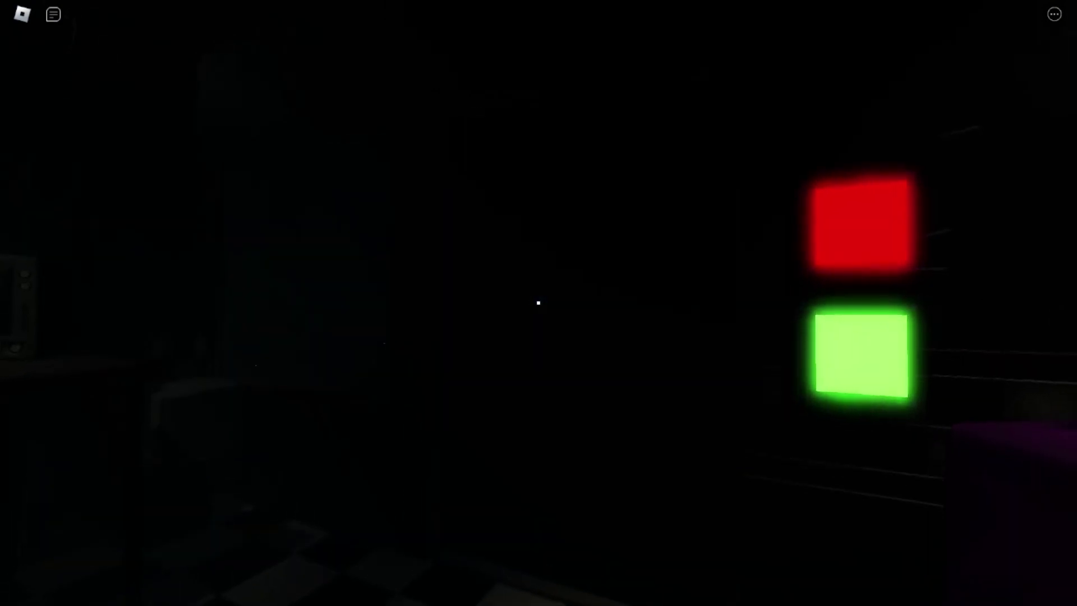
pyautogui.moveTo(538, 303); pyautogui.dragTo(539, 303)
pyautogui.click(539, 302)
# Line up with the door controls, then head toward the desk with the fan and monitors
pyautogui.press('w')
pyautogui.press('s')
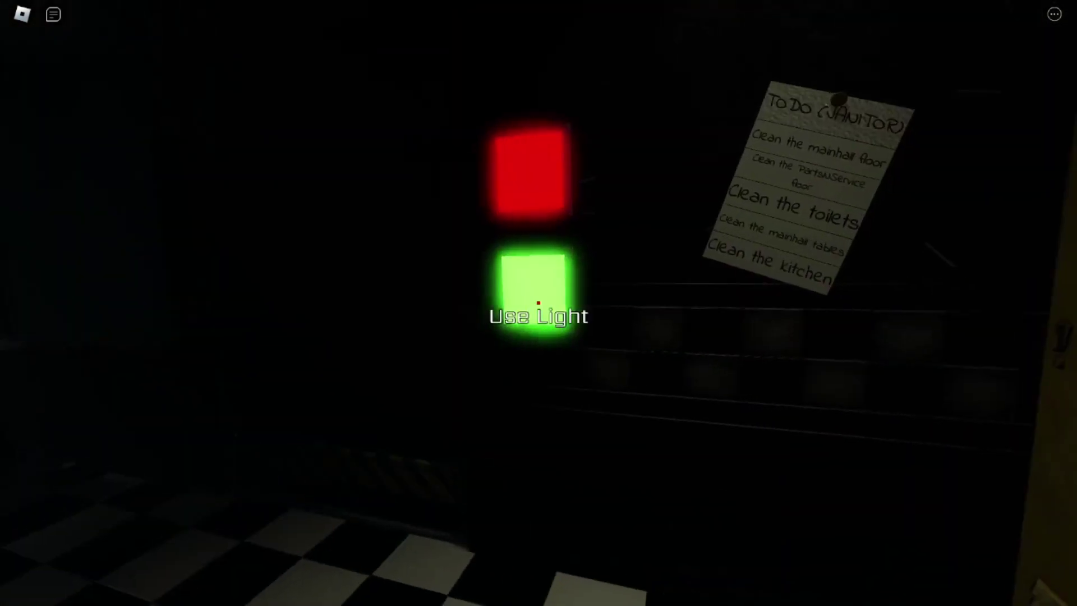
pyautogui.moveTo(539, 303); pyautogui.dragTo(539, 303)
pyautogui.press('s')
pyautogui.press('w')
pyautogui.press('w')
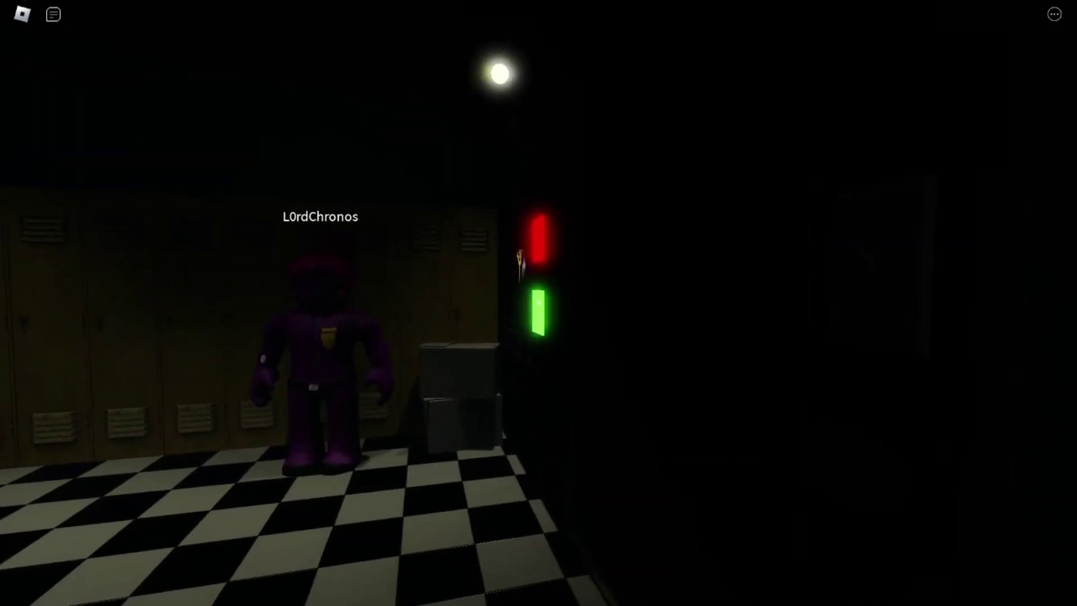
# Retry Use Cams at the desk until the camera monitor opens at 66% power
pyautogui.moveTo(539, 303); pyautogui.dragTo(539, 304)
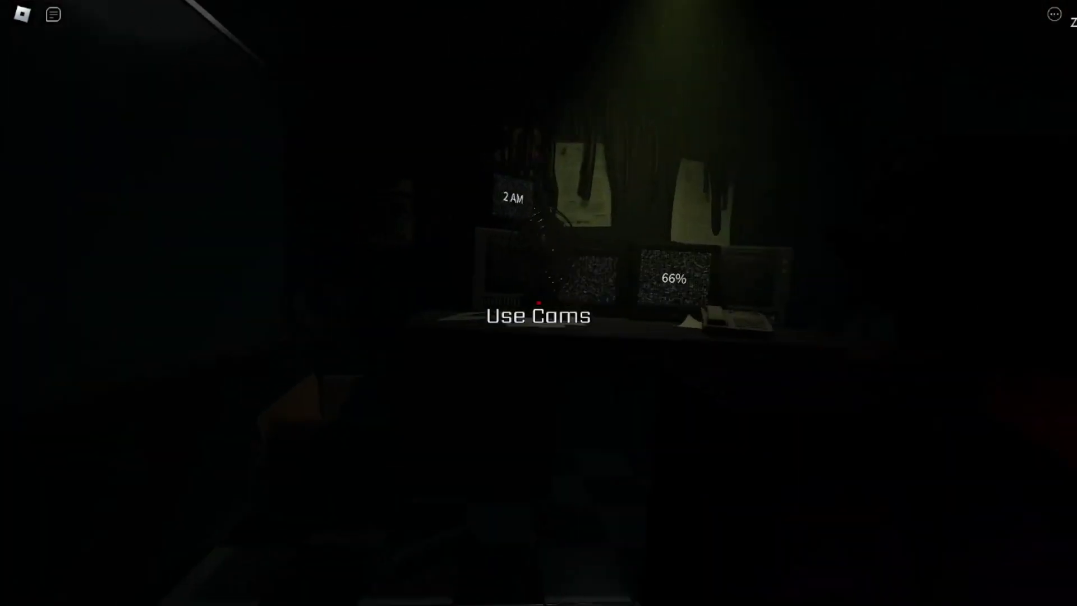
pyautogui.click(538, 303)
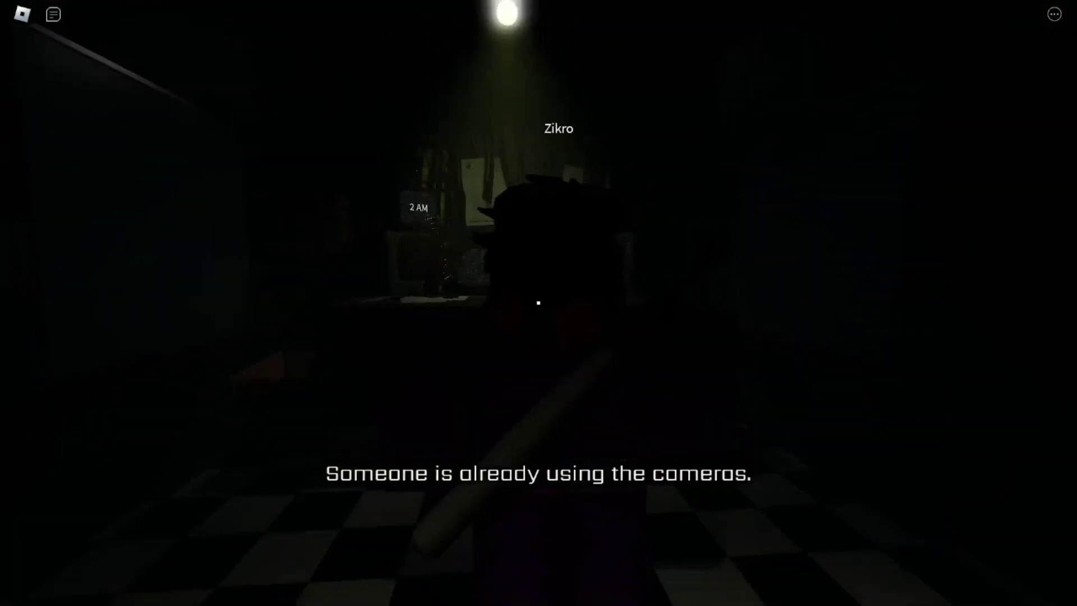
pyautogui.click(538, 303)
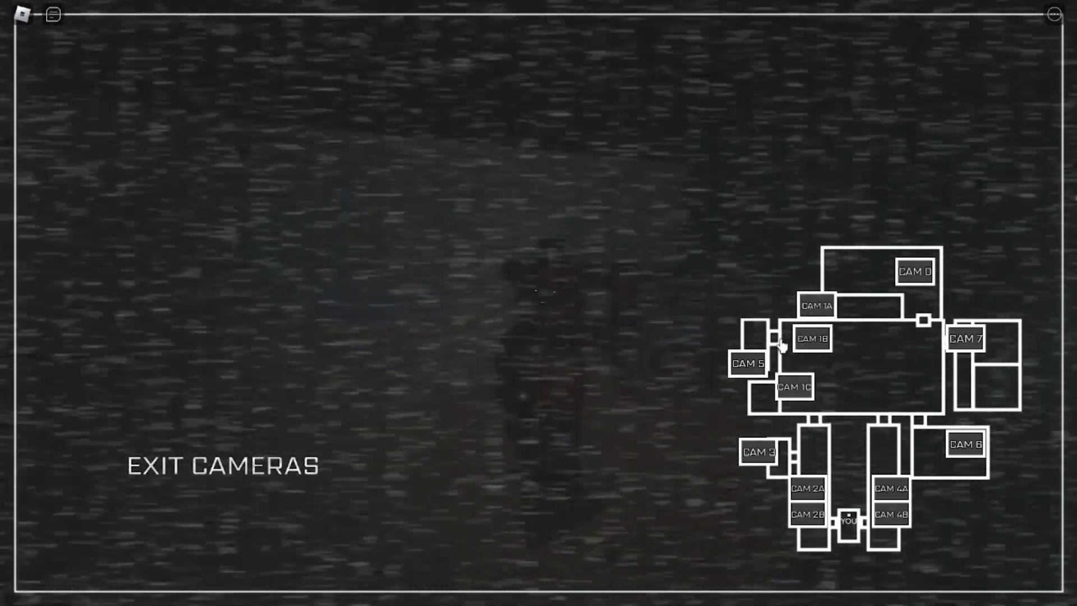
# Check CAM 5, CAM 1C, CAM 3 and CAM 1C again, then exit the cameras
pyautogui.click(749, 363)
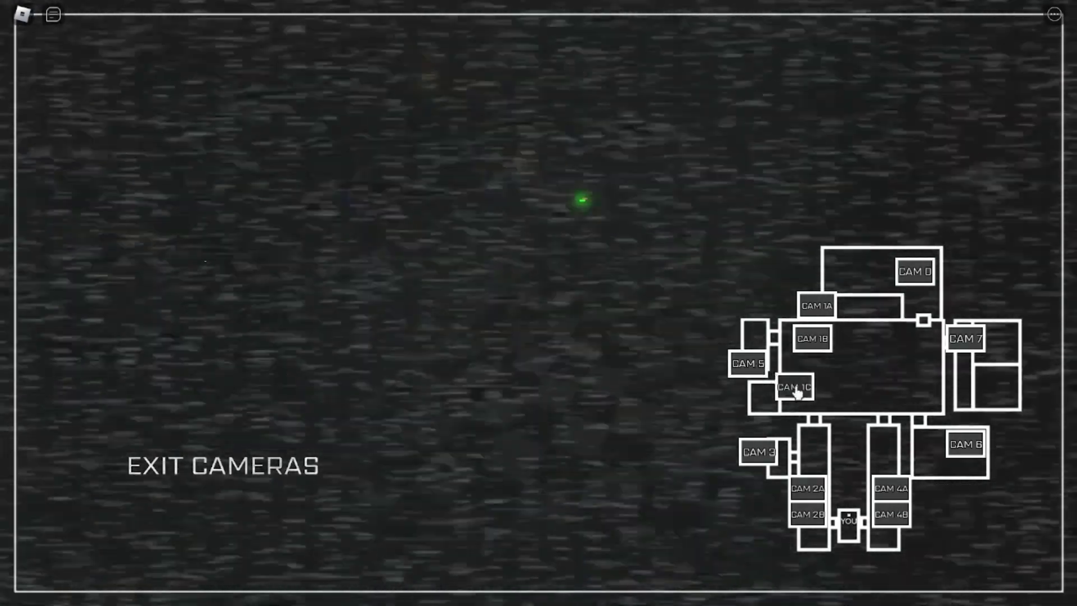
pyautogui.click(790, 387)
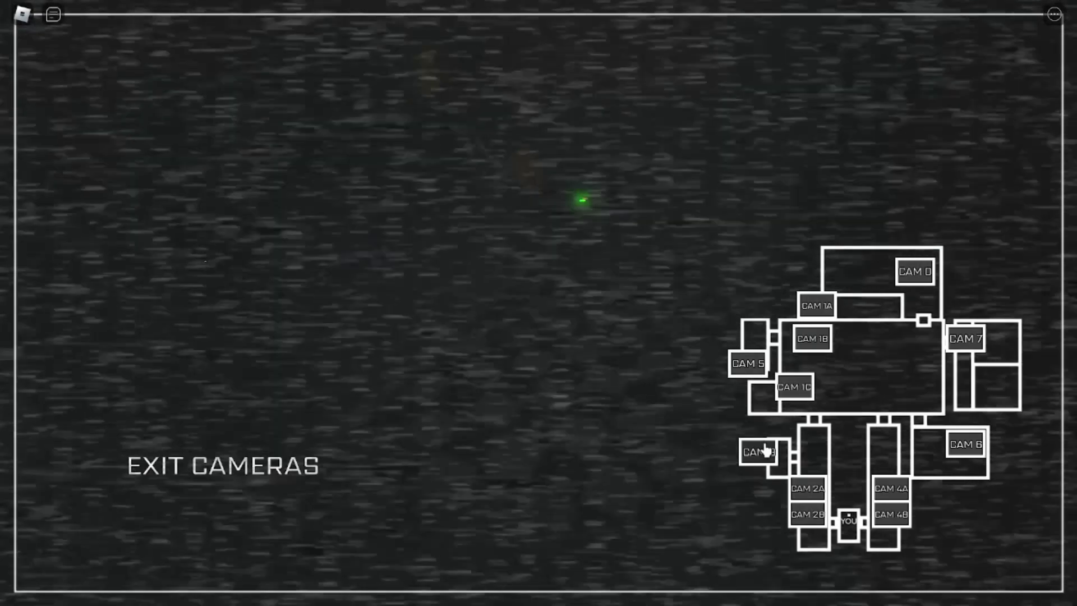
pyautogui.click(759, 452)
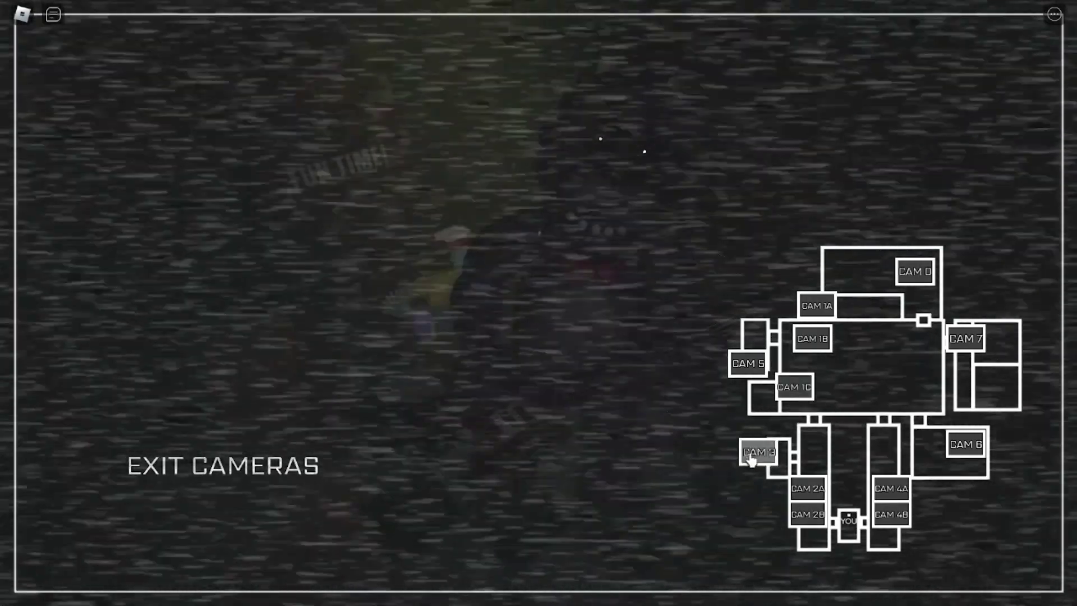
pyautogui.click(791, 389)
pyautogui.click(223, 465)
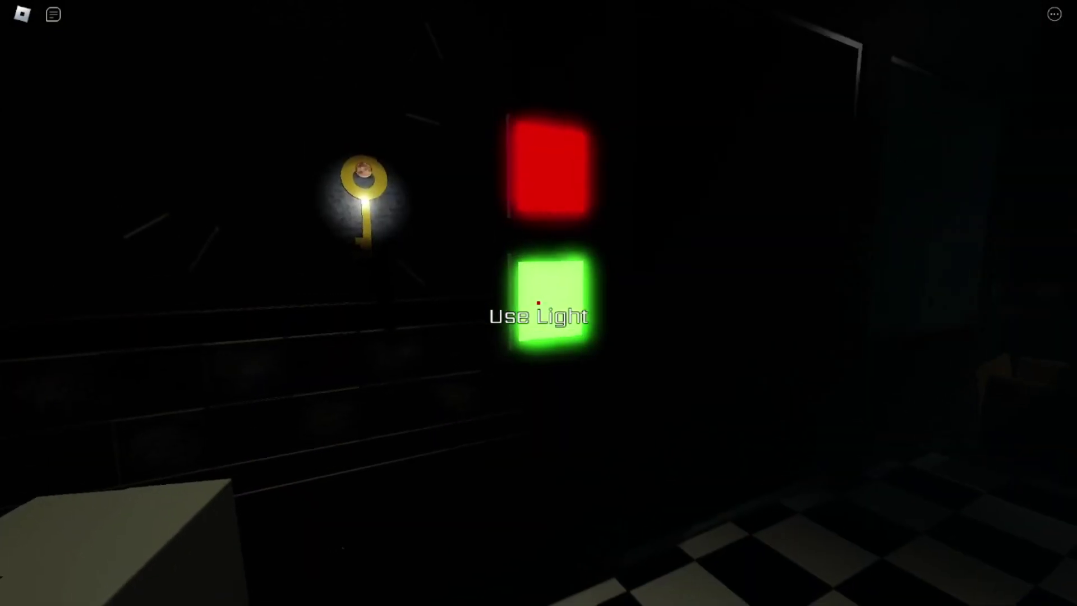
# Flash the doorway light by the wall key, toggle the door, and light the hallway twice more
pyautogui.click(538, 303)
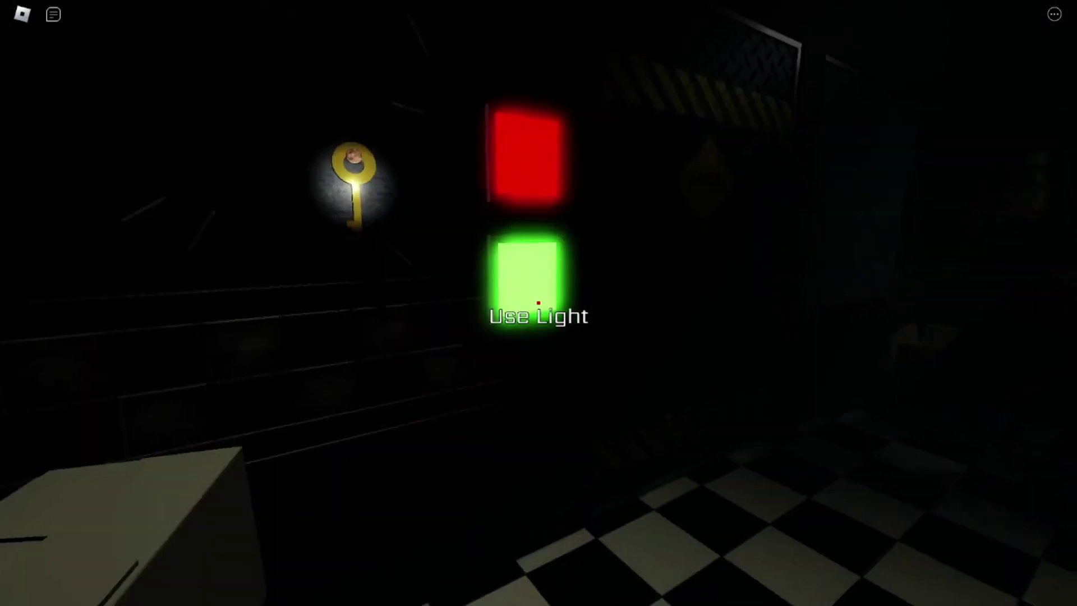
pyautogui.click(539, 303)
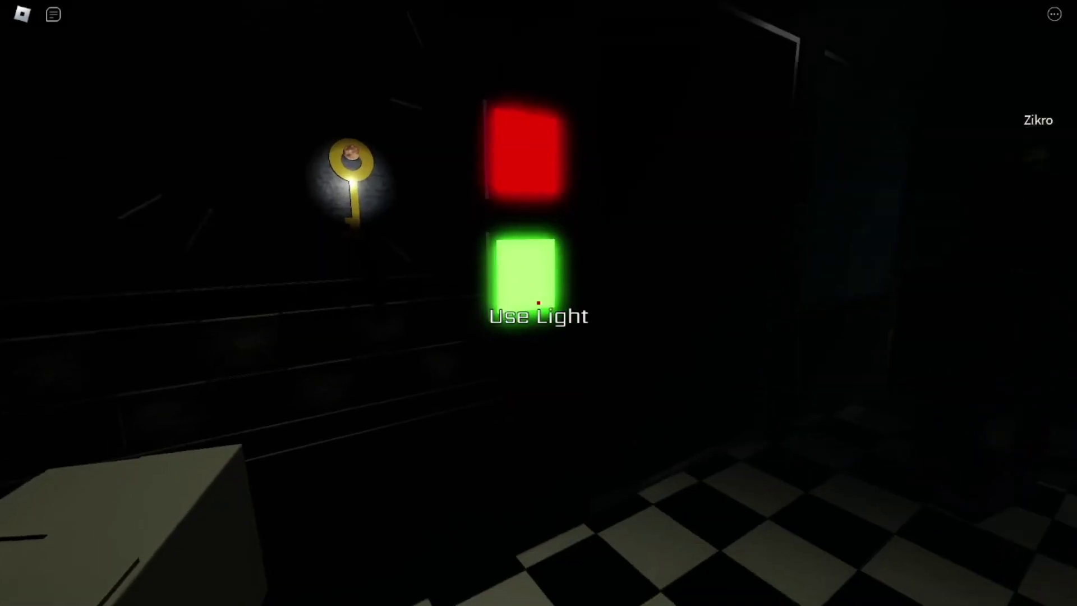
pyautogui.click(538, 303)
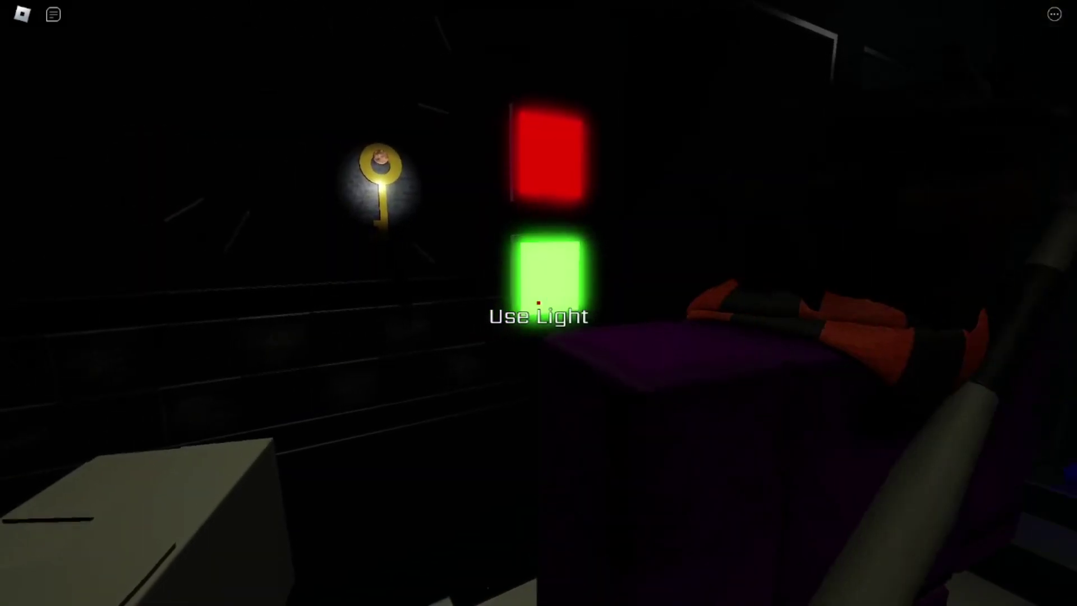
pyautogui.click(539, 303)
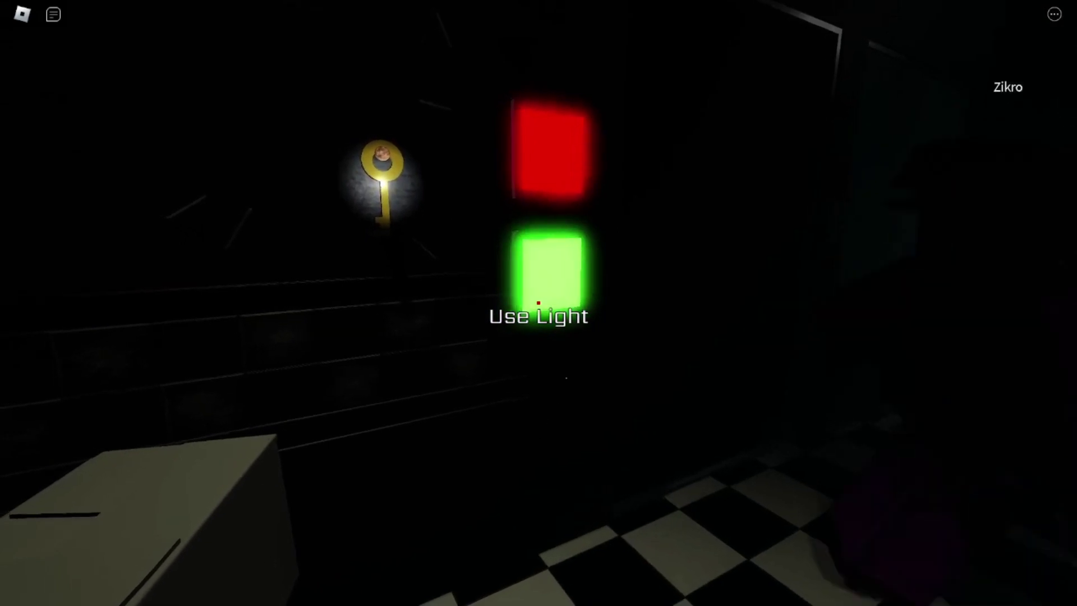
pyautogui.click(538, 302)
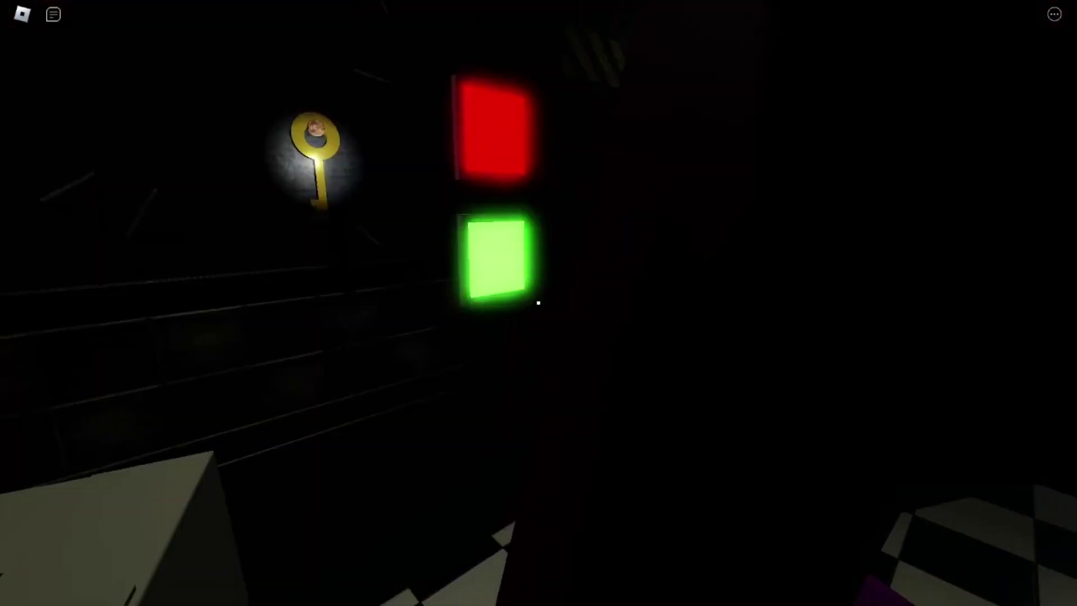
# Scan the dark office past the teammate, monitors and lockers, then light the empty hallway
pyautogui.moveTo(538, 302); pyautogui.dragTo(757, 302)
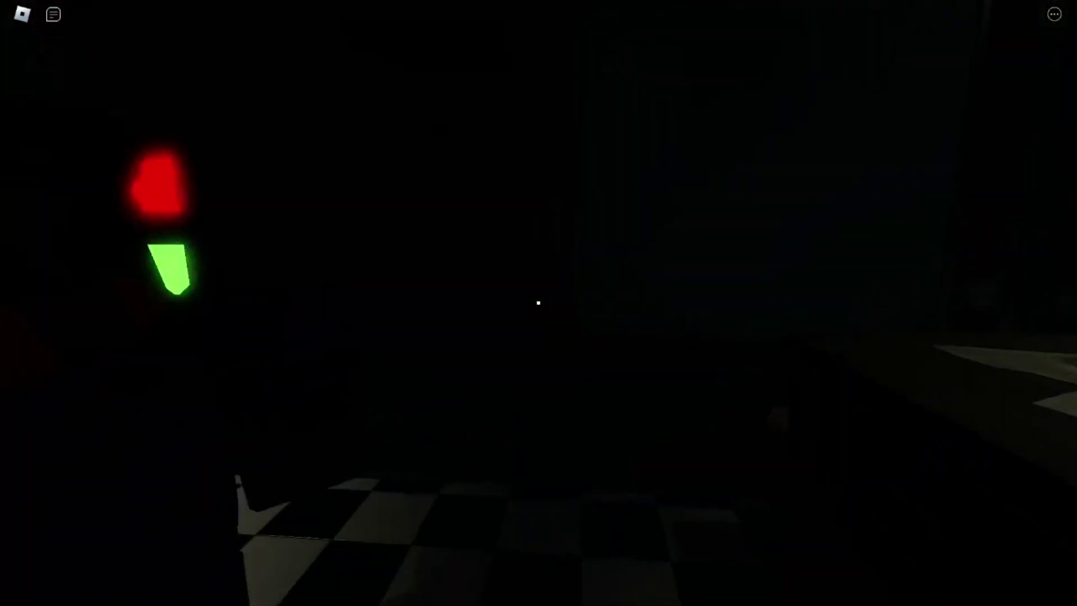
pyautogui.moveTo(538, 302); pyautogui.dragTo(757, 303)
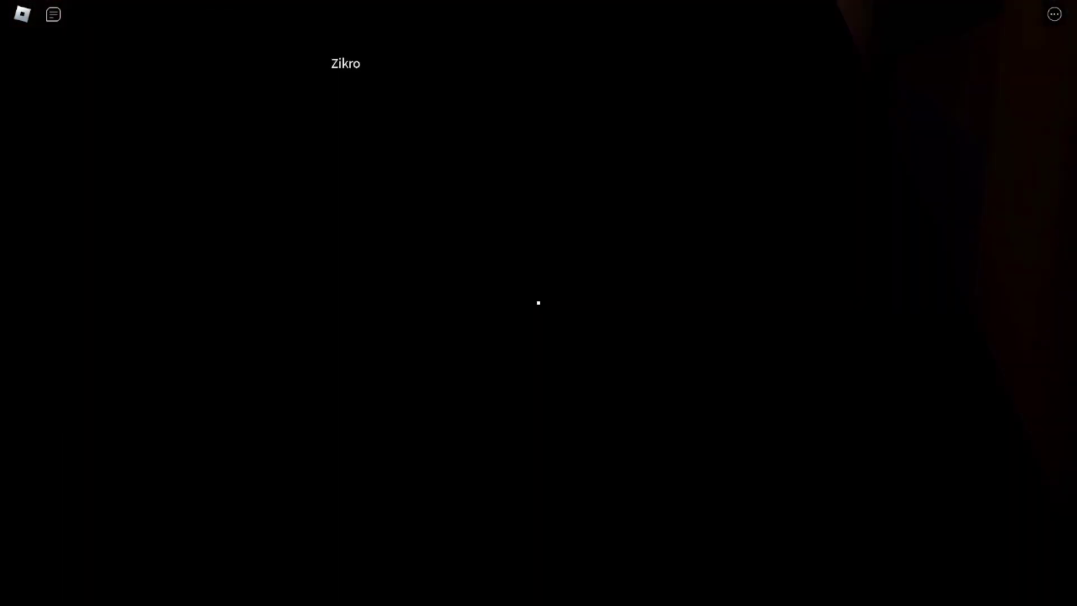
pyautogui.moveTo(538, 304); pyautogui.dragTo(757, 303)
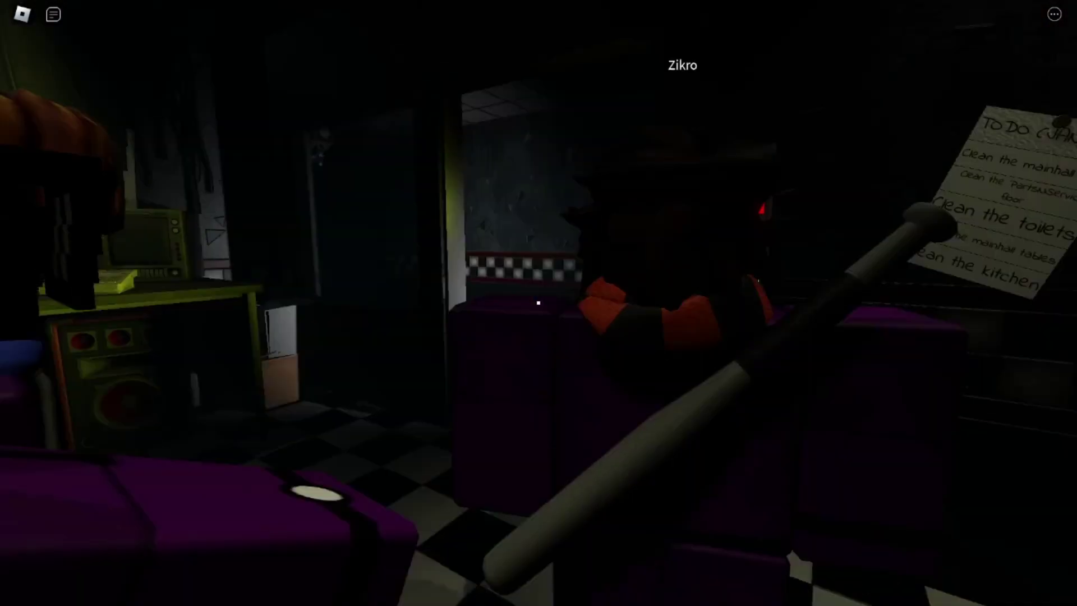
pyautogui.moveTo(539, 303); pyautogui.dragTo(757, 304)
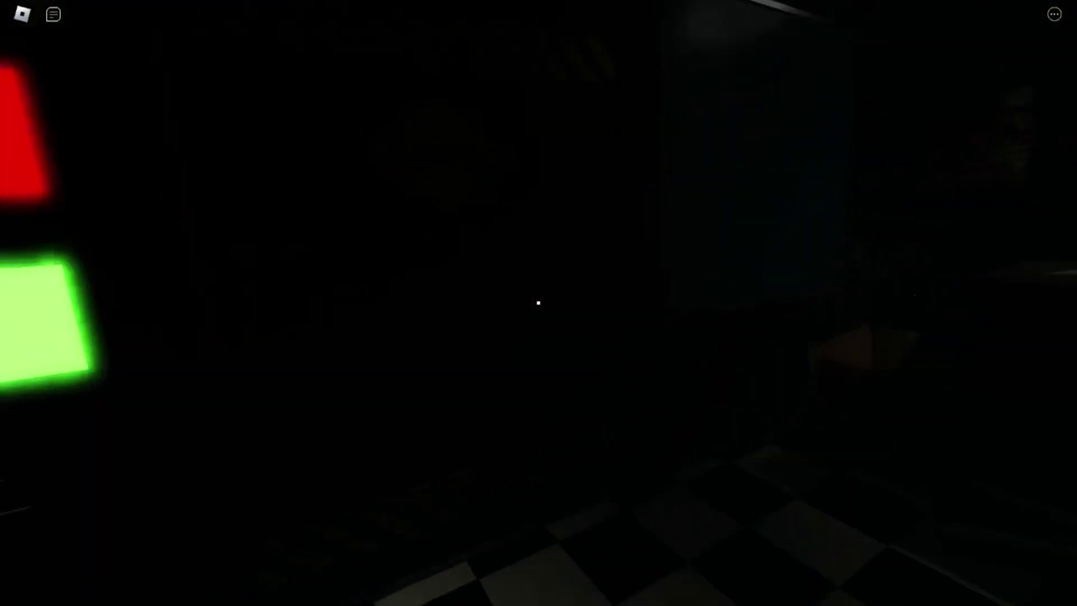
pyautogui.moveTo(538, 303); pyautogui.dragTo(758, 303)
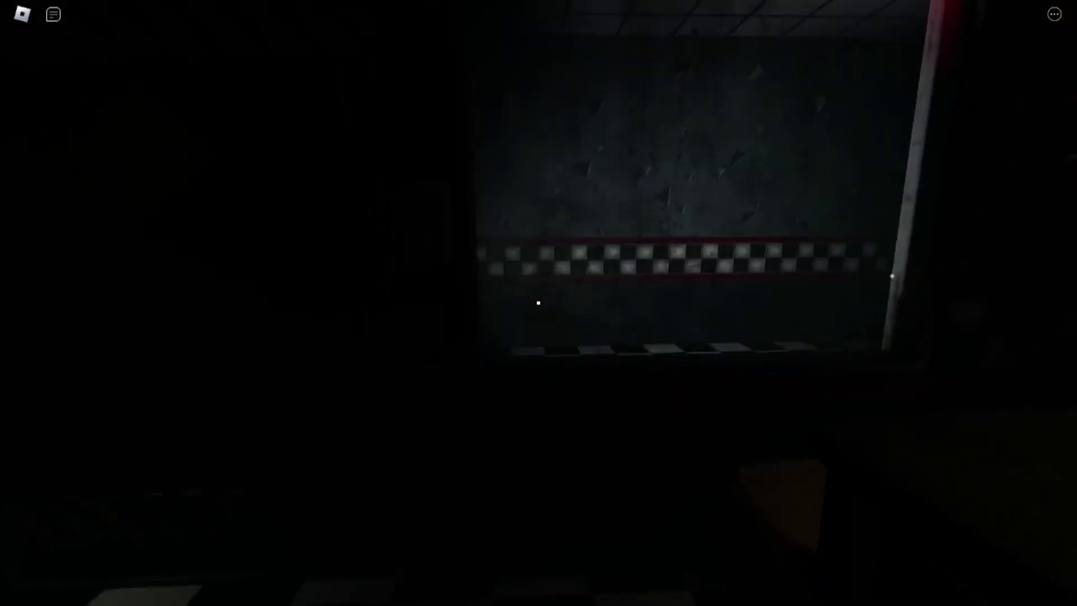
pyautogui.moveTo(539, 303); pyautogui.dragTo(757, 302)
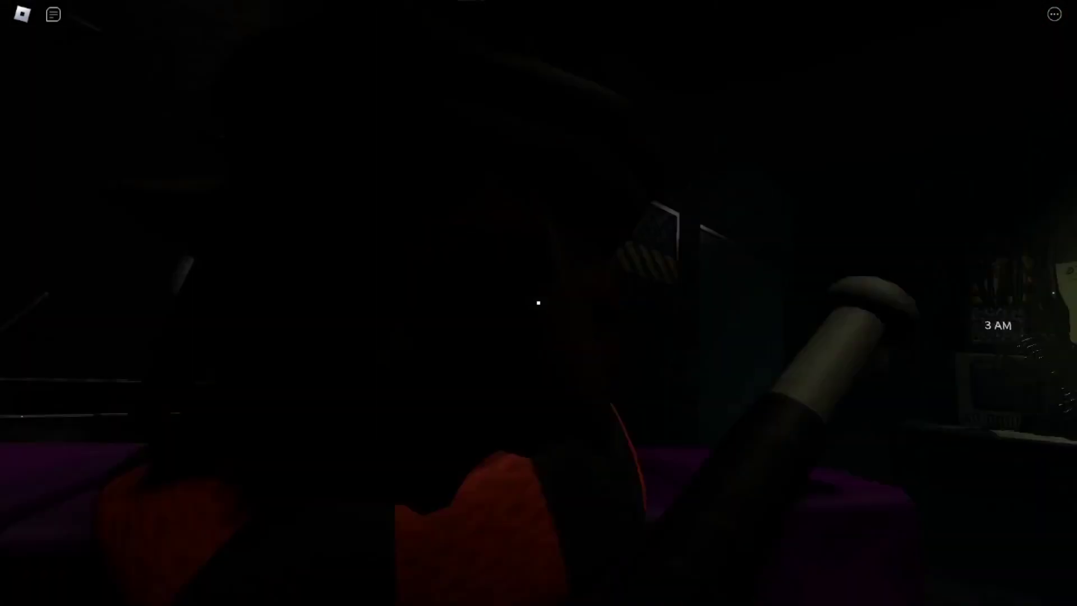
pyautogui.moveTo(538, 304); pyautogui.dragTo(337, 303)
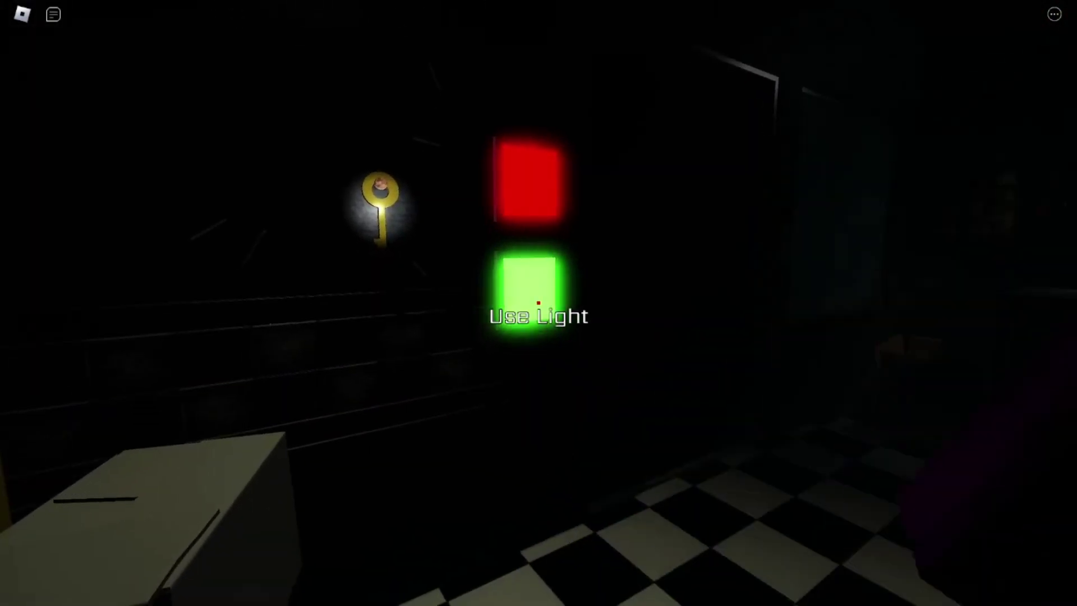
pyautogui.click(538, 303)
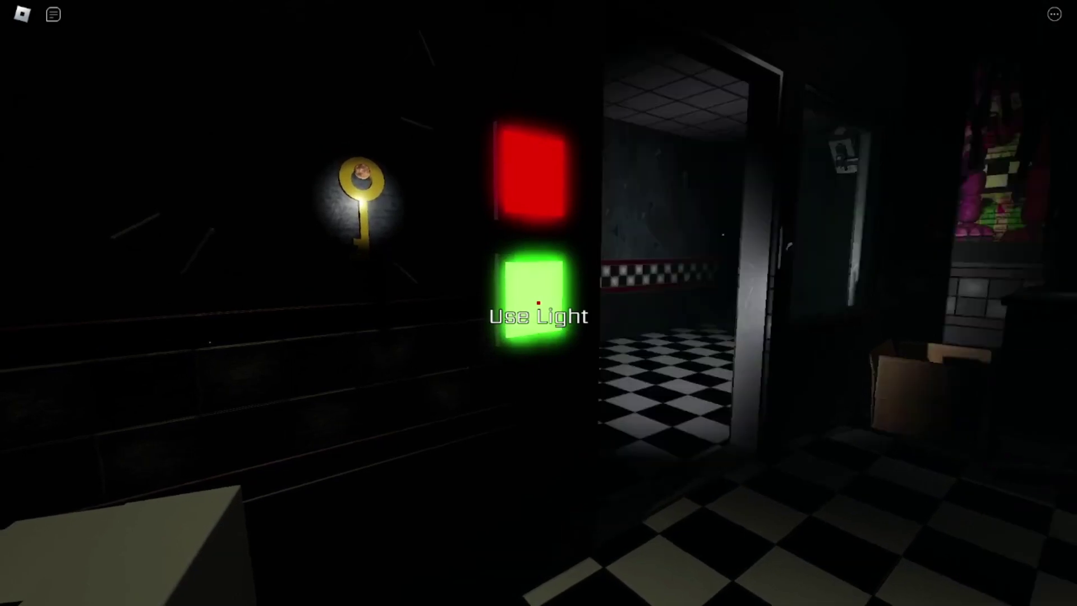
# Flash the doorway light repeatedly until Bonnie appears, then shut the door on him
pyautogui.click(539, 303)
pyautogui.click(538, 302)
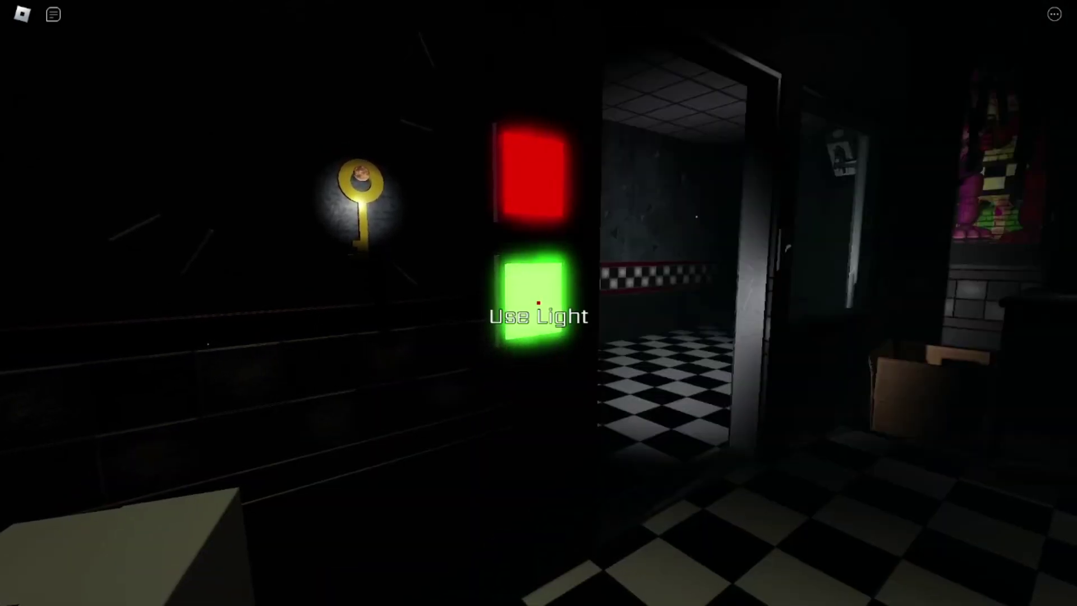
pyautogui.click(539, 302)
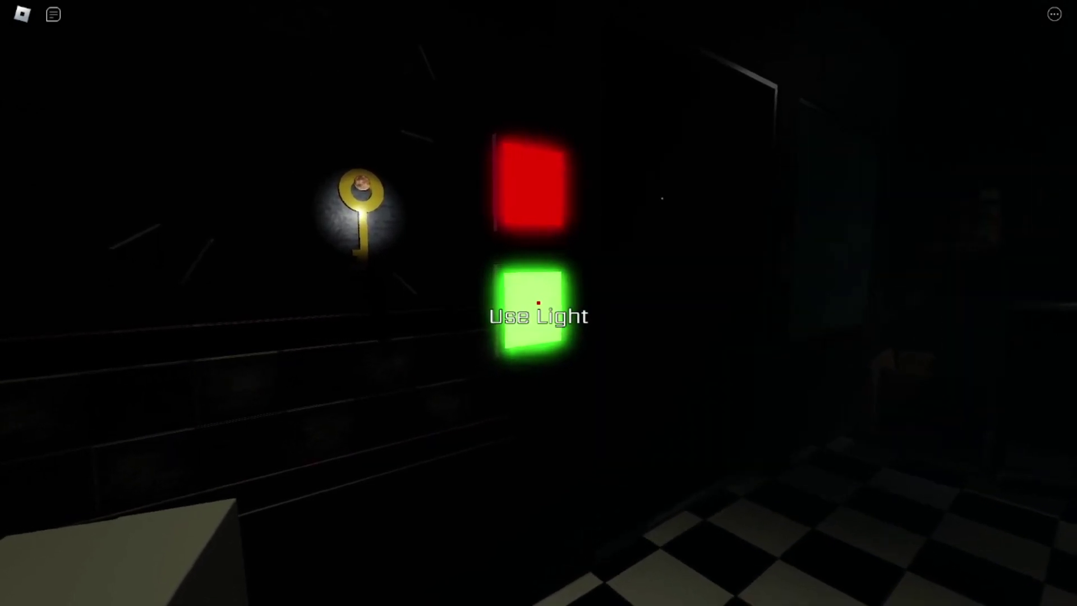
pyautogui.click(539, 303)
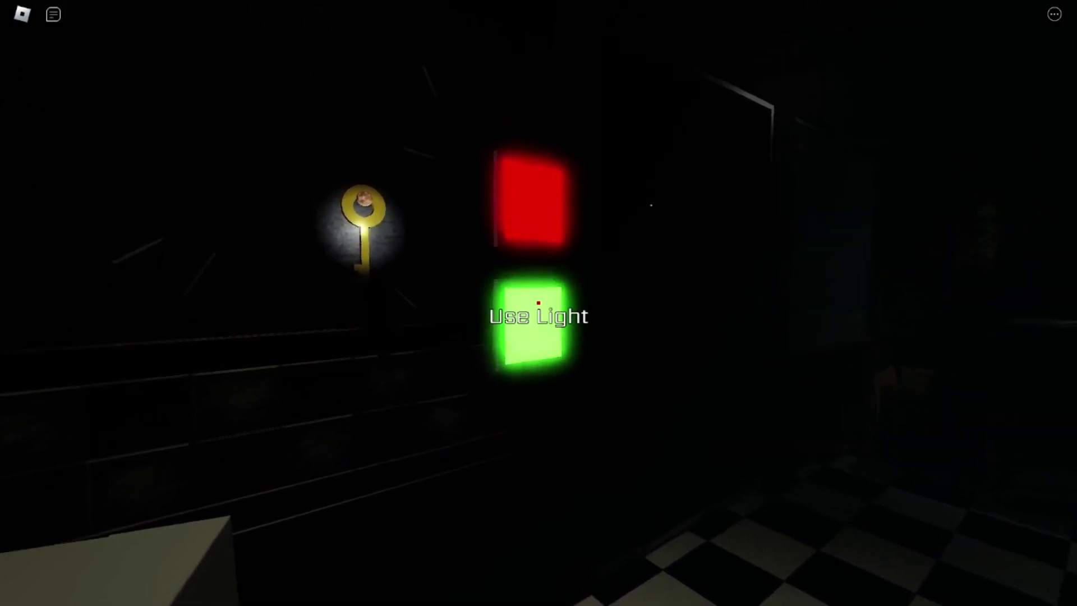
pyautogui.click(539, 303)
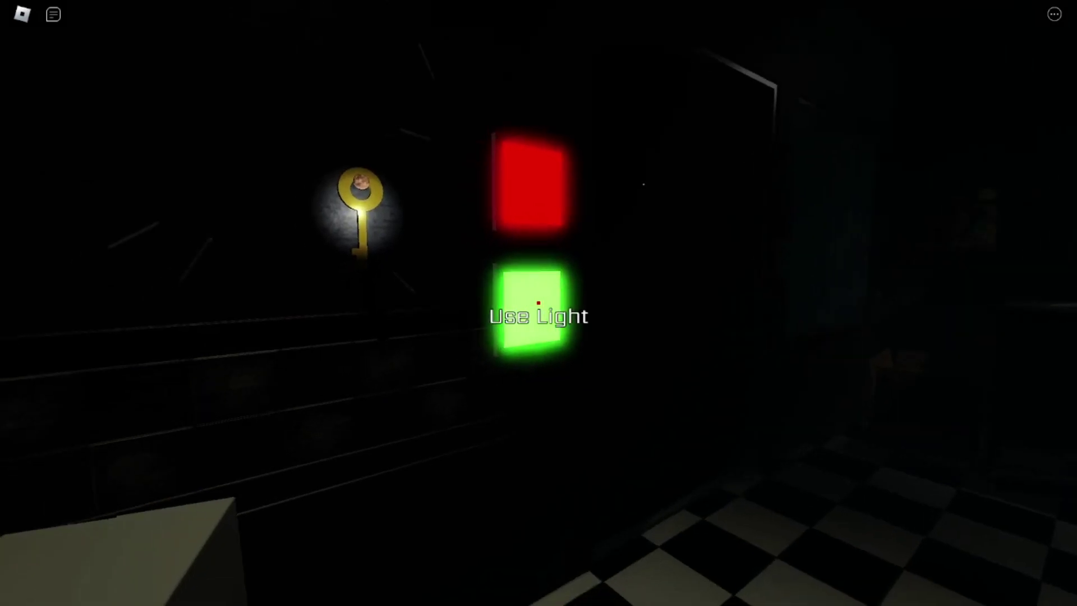
pyautogui.click(538, 304)
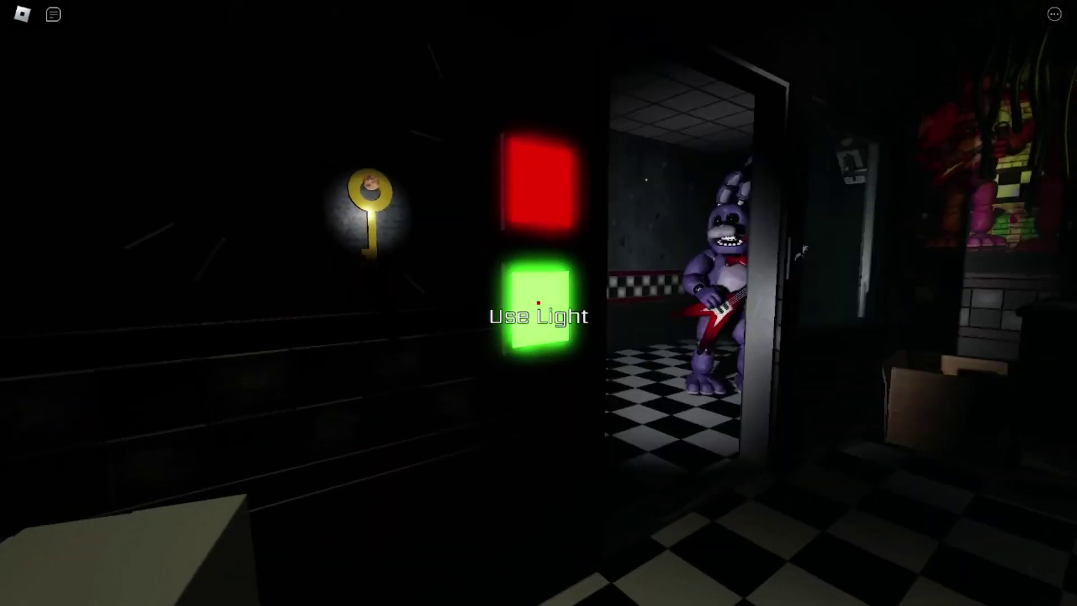
pyautogui.click(539, 303)
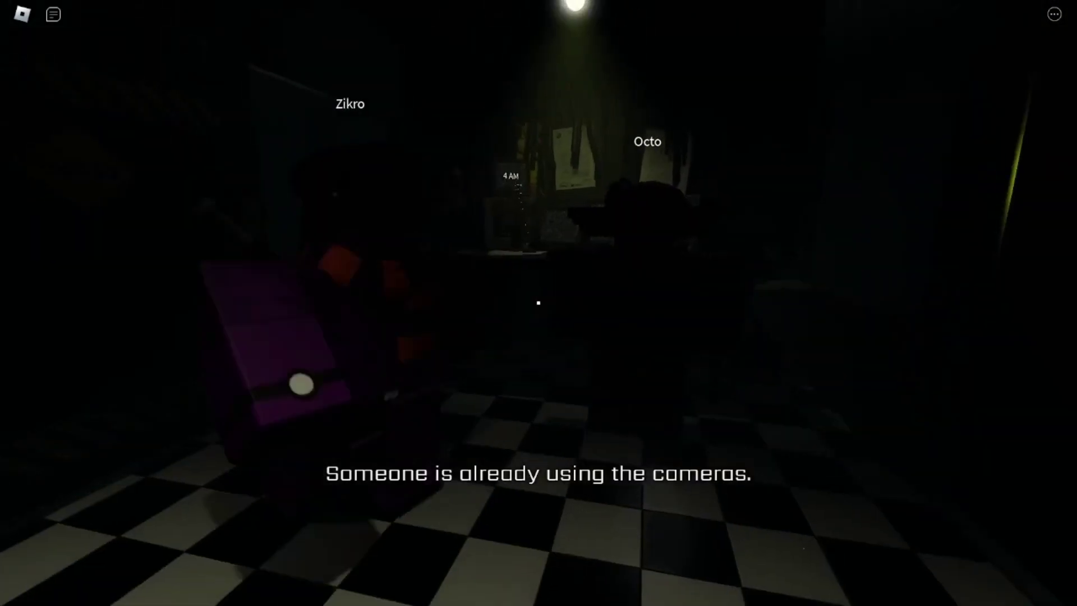
# Walk past the door buttons and across the office to the desk monitors
pyautogui.press('w')
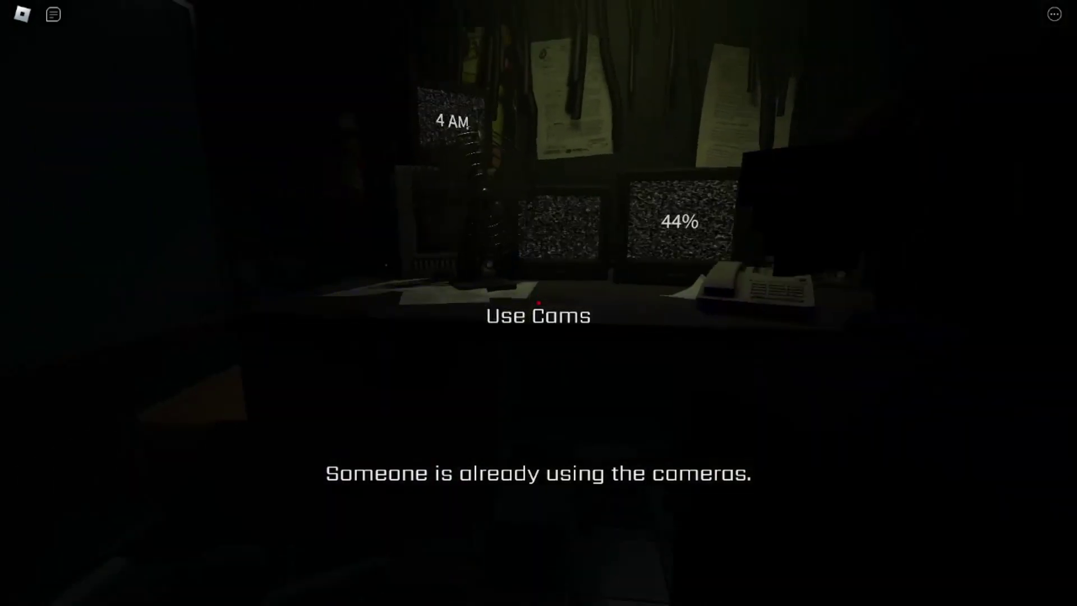
pyautogui.moveTo(538, 303); pyautogui.dragTo(539, 304)
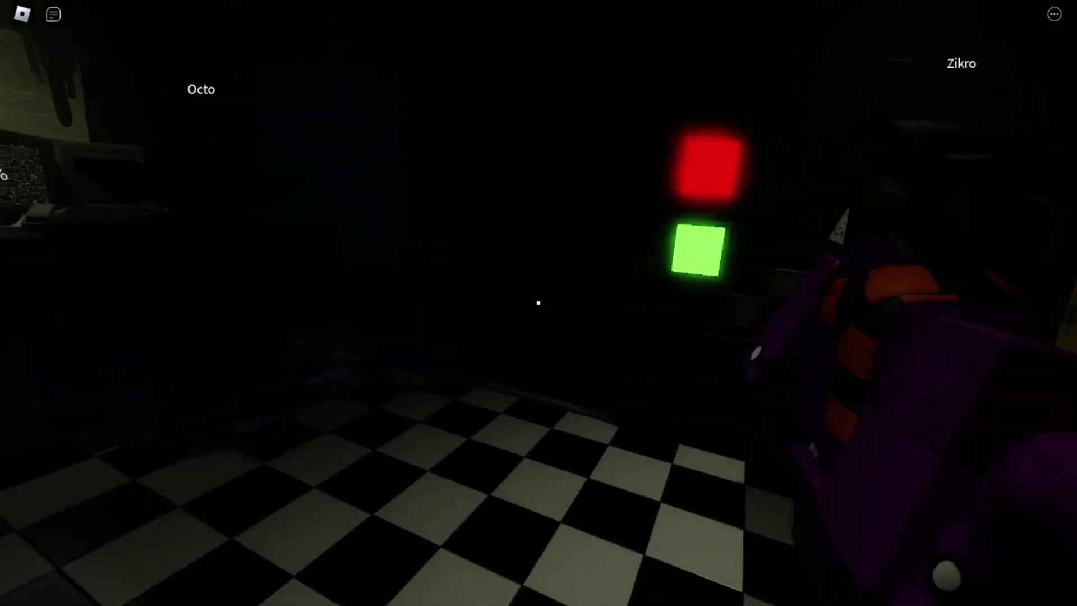
pyautogui.press('w')
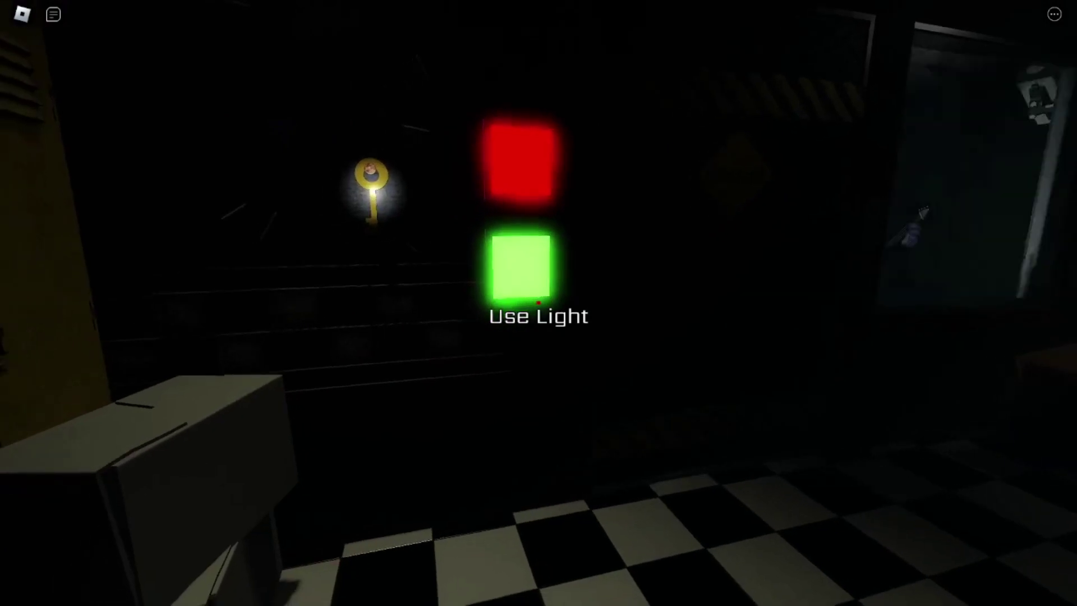
pyautogui.moveTo(539, 303); pyautogui.dragTo(539, 303)
pyautogui.press('w')
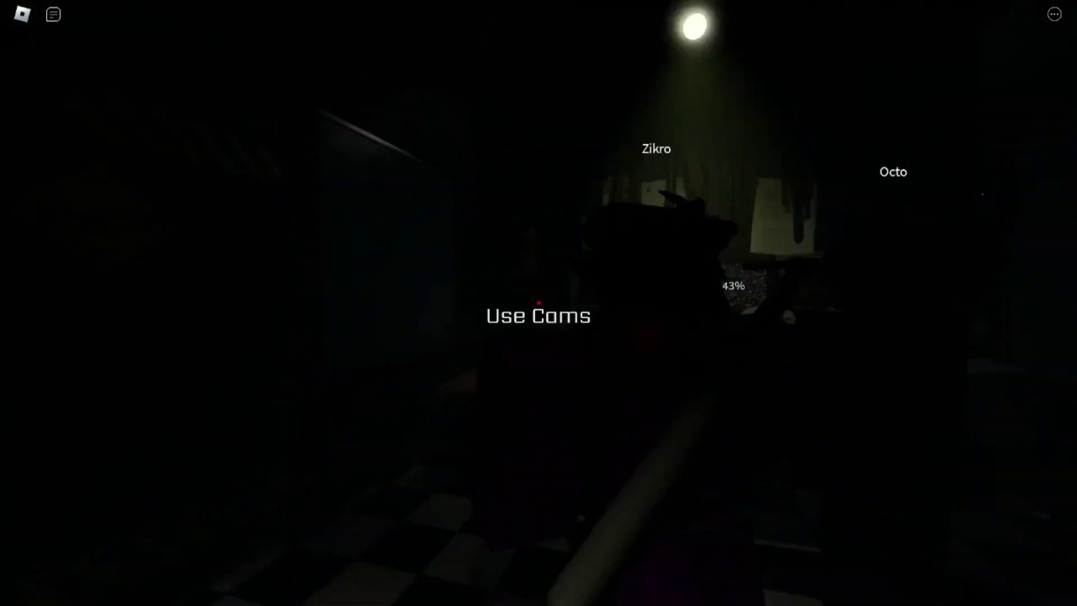
# Open the security camera map at the desk, then exit the cameras back to the office
pyautogui.press('w')
pyautogui.click(538, 303)
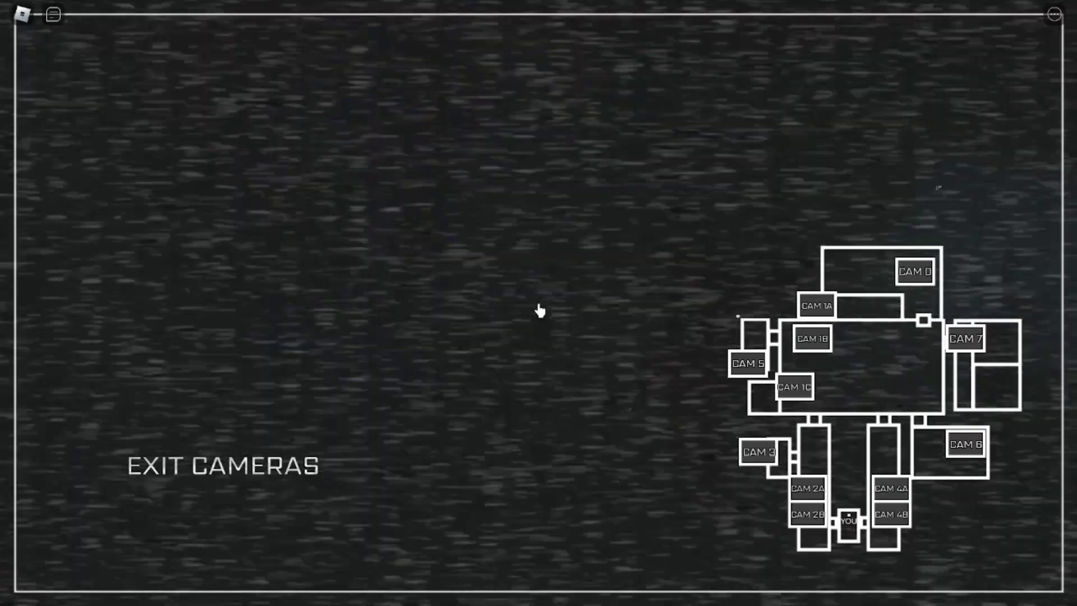
pyautogui.click(362, 443)
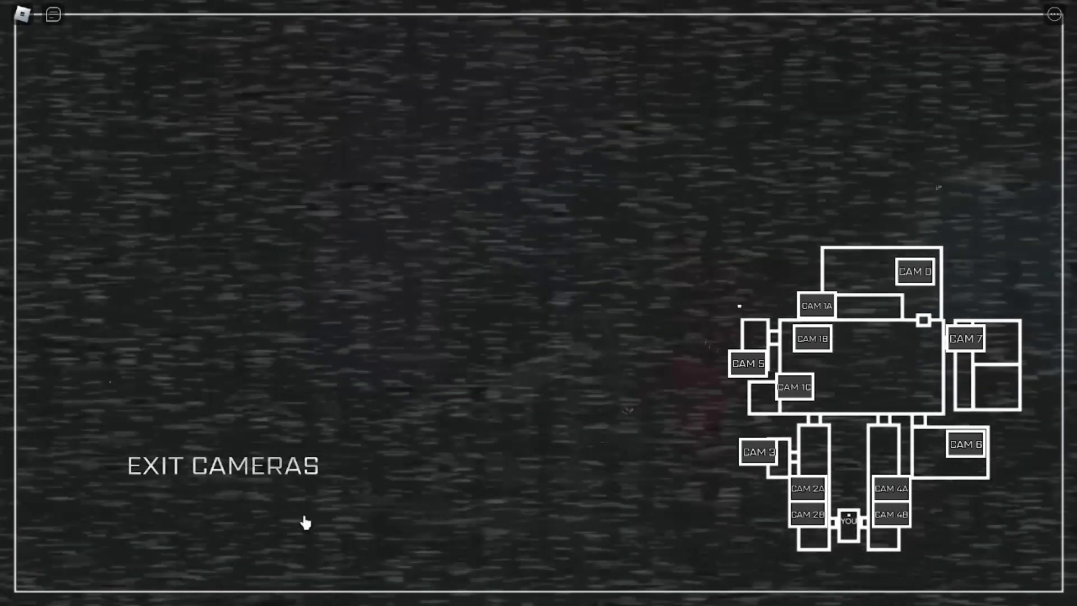
pyautogui.click(307, 522)
pyautogui.press('w')
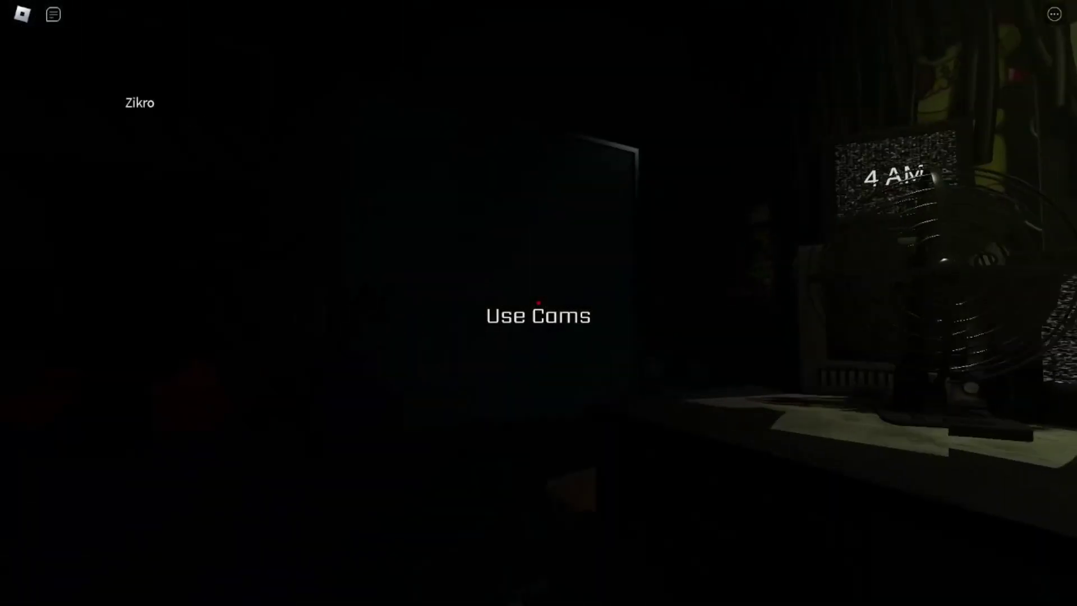
pyautogui.press('w')
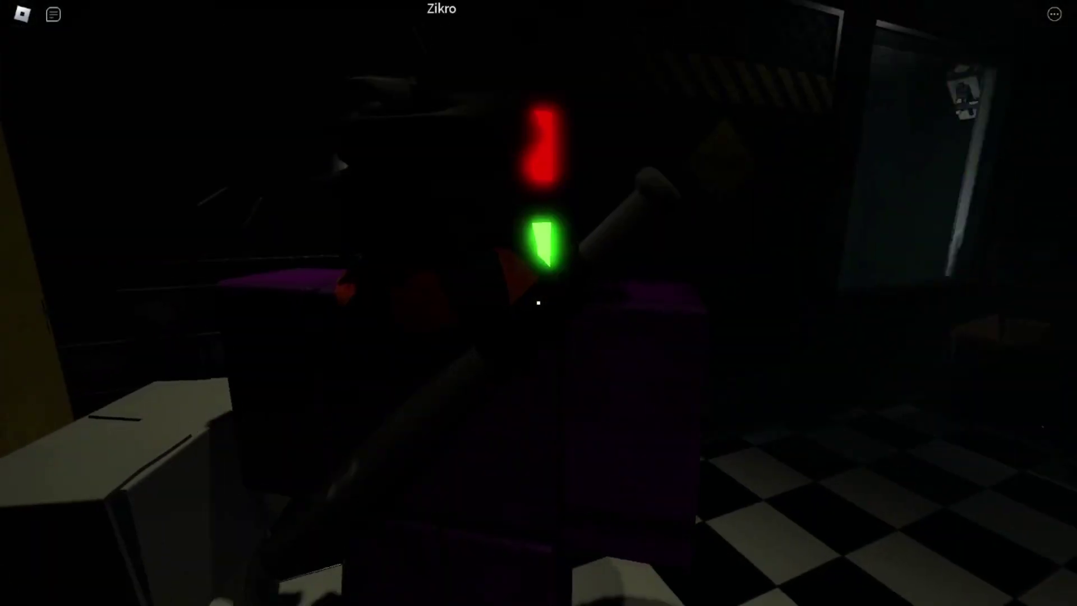
pyautogui.press('w')
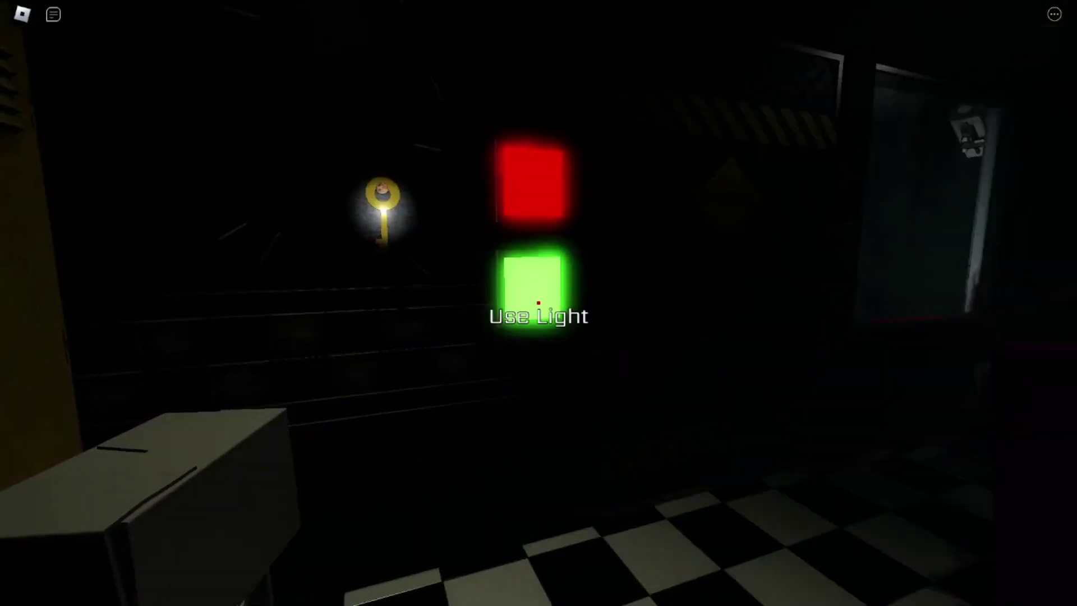
pyautogui.press('w')
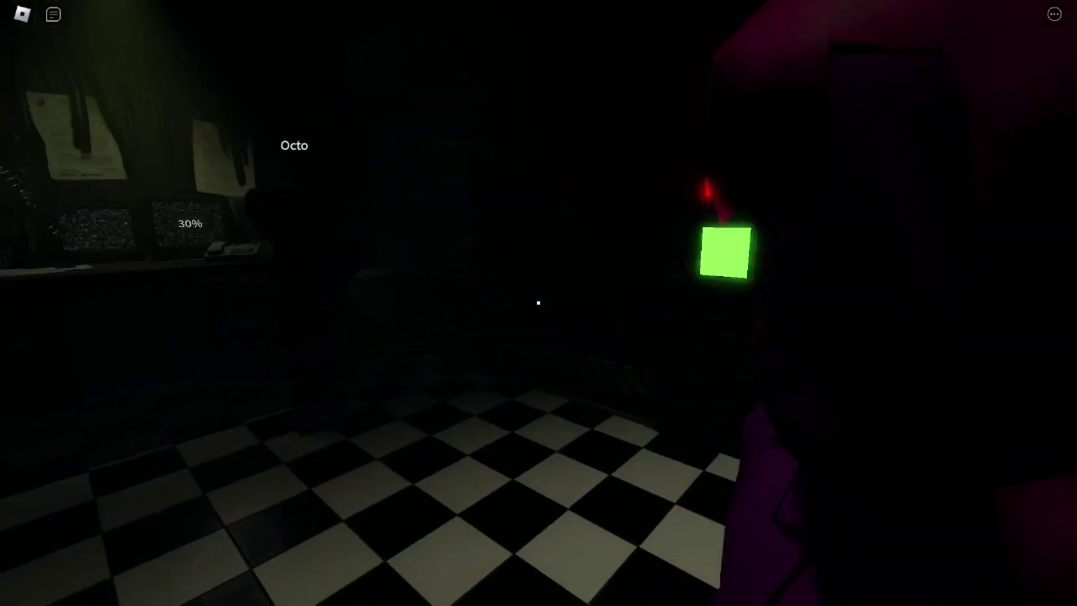
pyautogui.click(539, 302)
pyautogui.click(291, 462)
pyautogui.press('w')
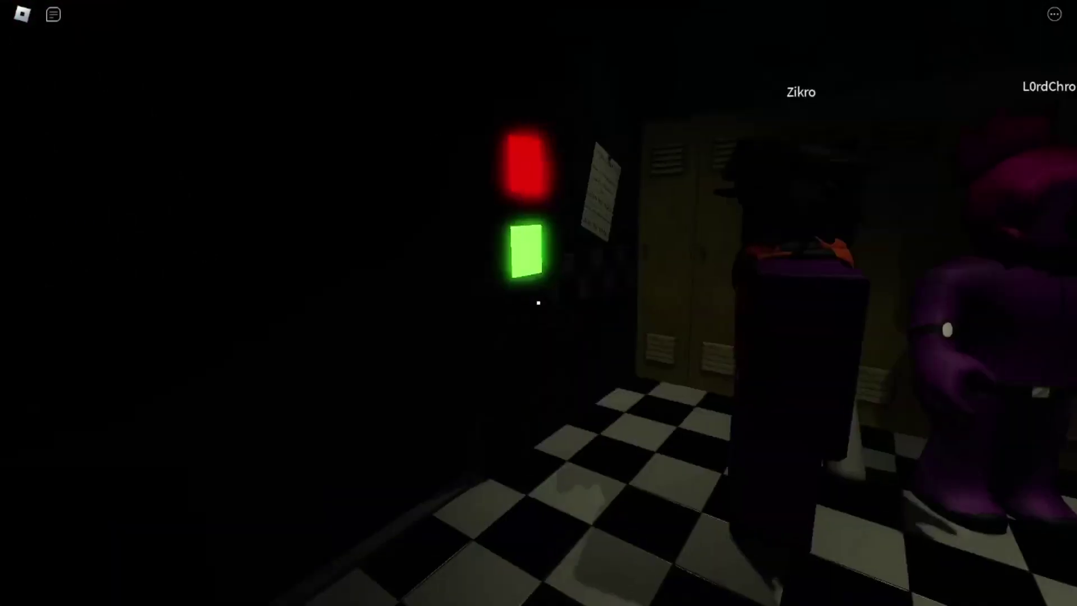
pyautogui.press('w')
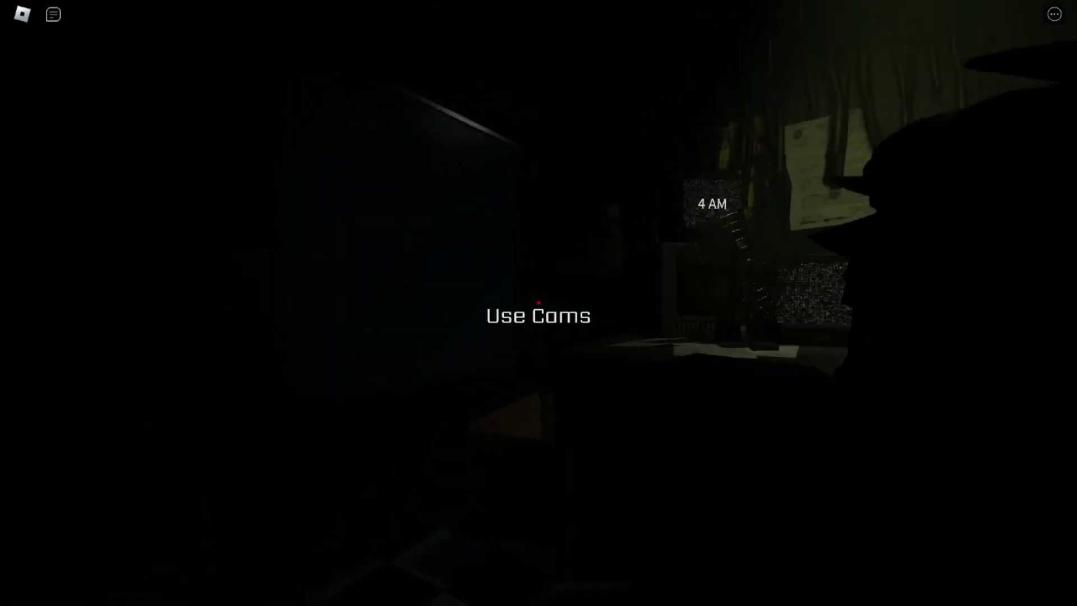
pyautogui.press('w')
pyautogui.click(538, 303)
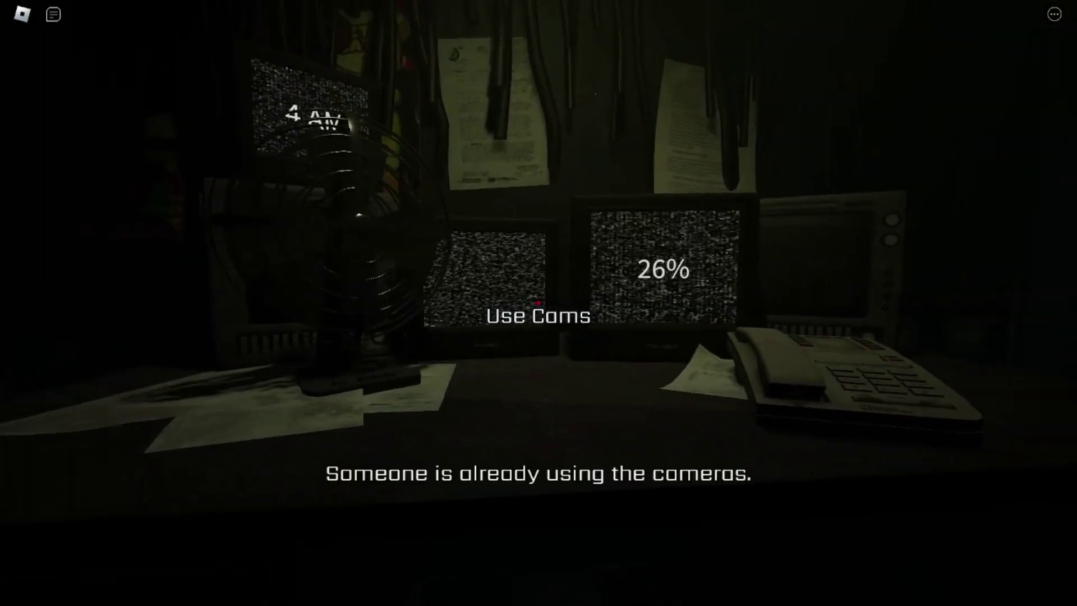
pyautogui.press('s')
pyautogui.press('w')
pyautogui.click(539, 302)
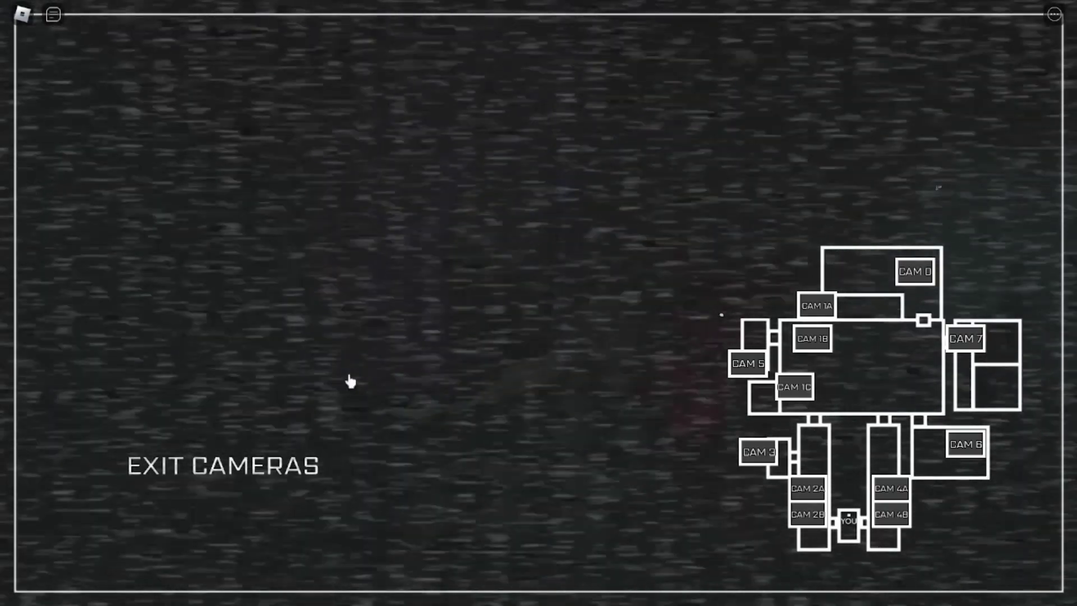
pyautogui.click(223, 465)
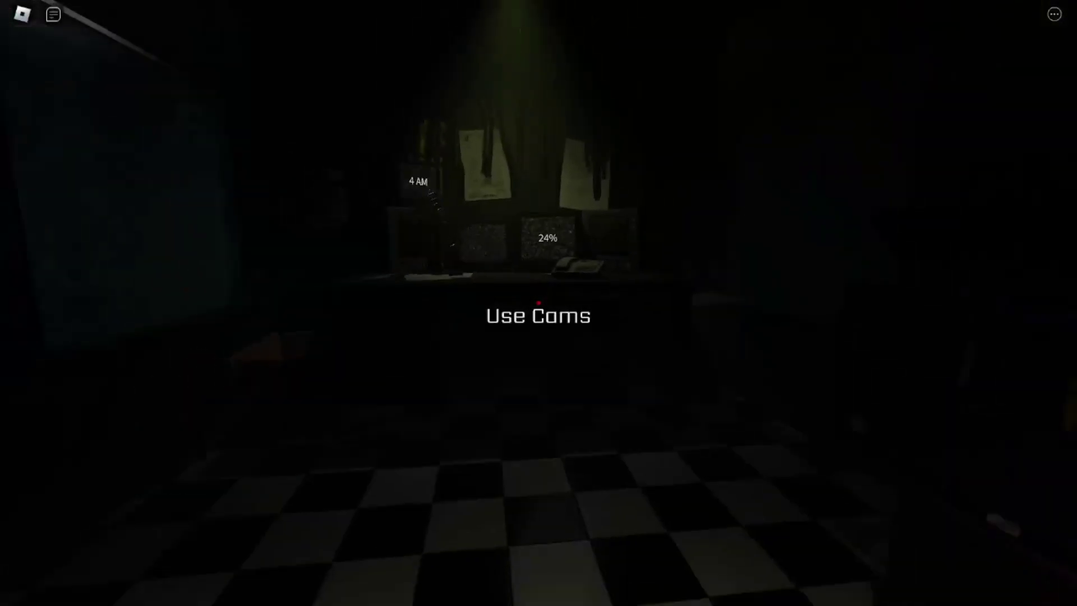
pyautogui.press('s')
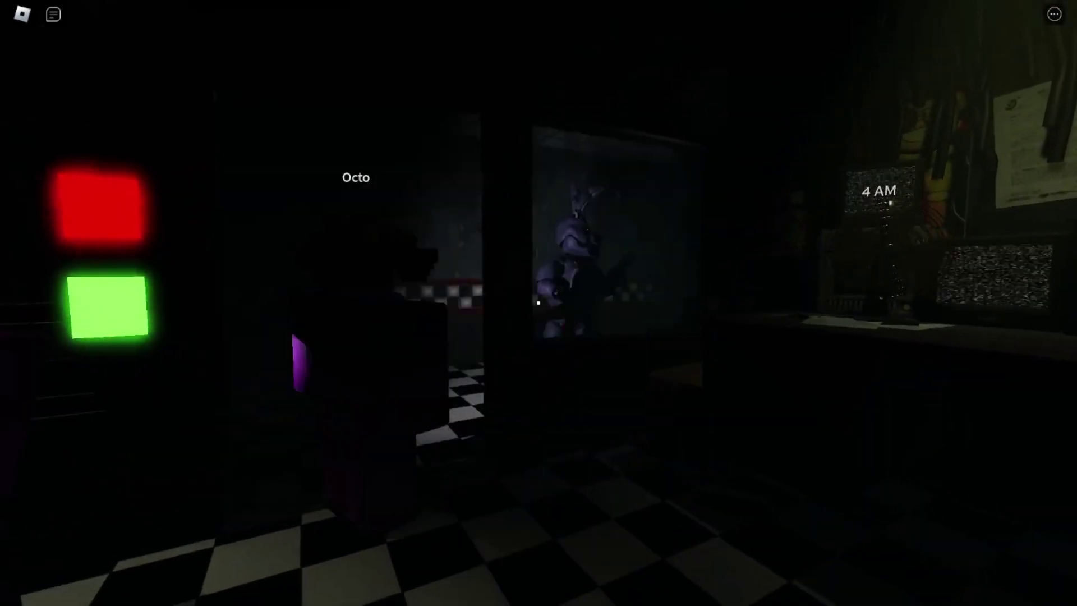
pyautogui.press('a')
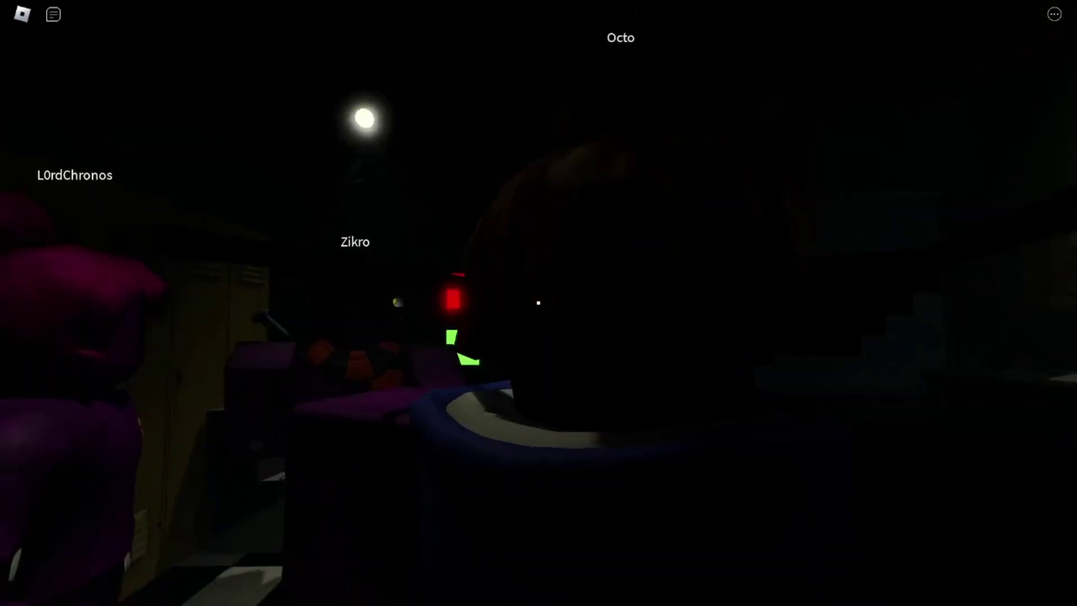
pyautogui.press('d')
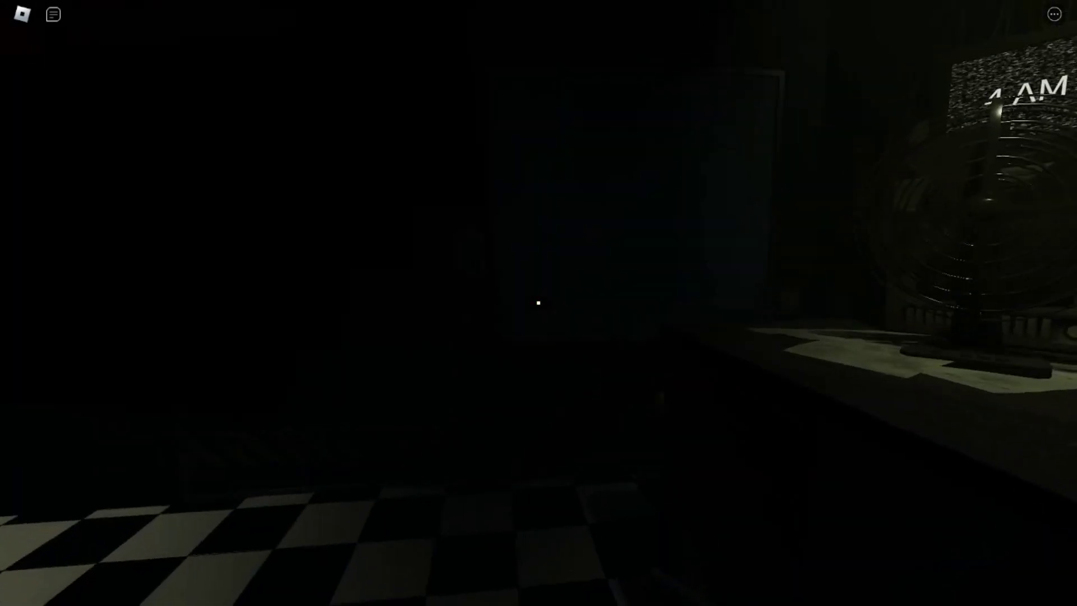
pyautogui.press('a')
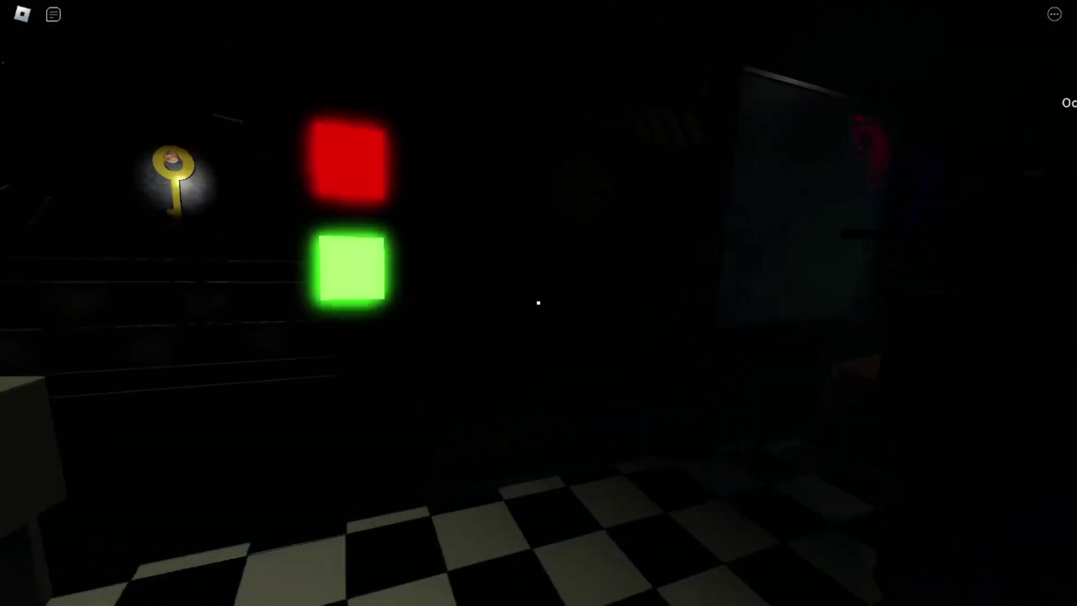
pyautogui.press('d')
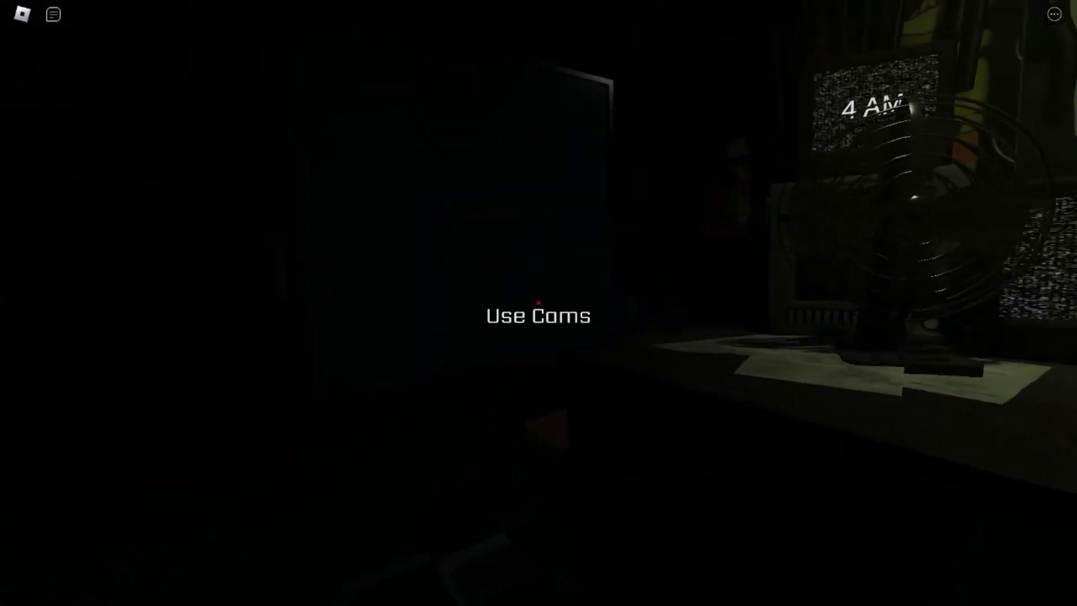
pyautogui.click(538, 302)
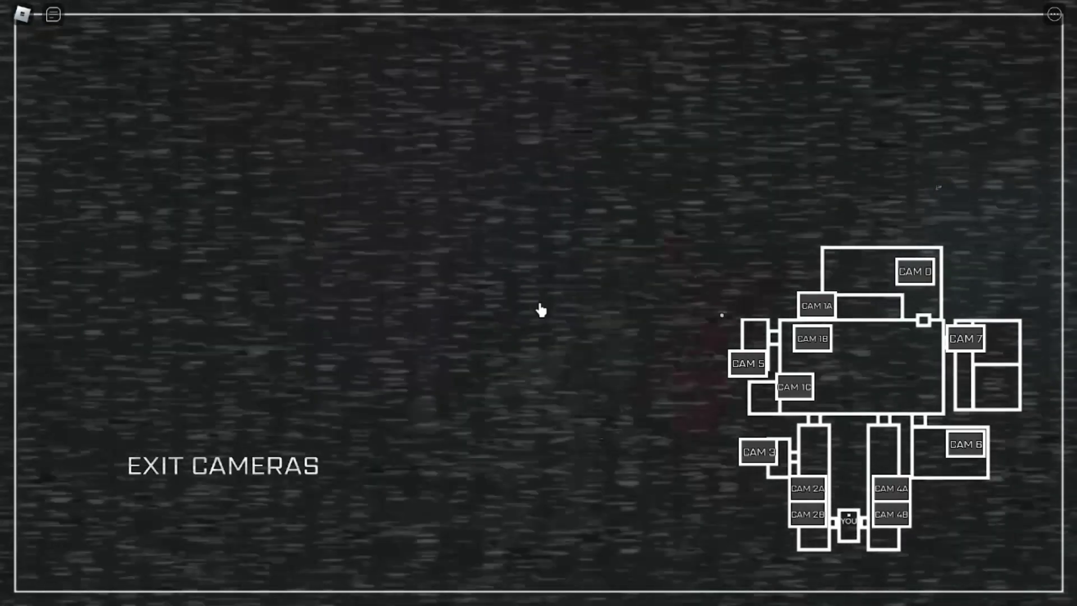
# Close the camera system and play on until the next night starts at 12 AM
pyautogui.moveTo(687, 7)
pyautogui.click(379, 325)
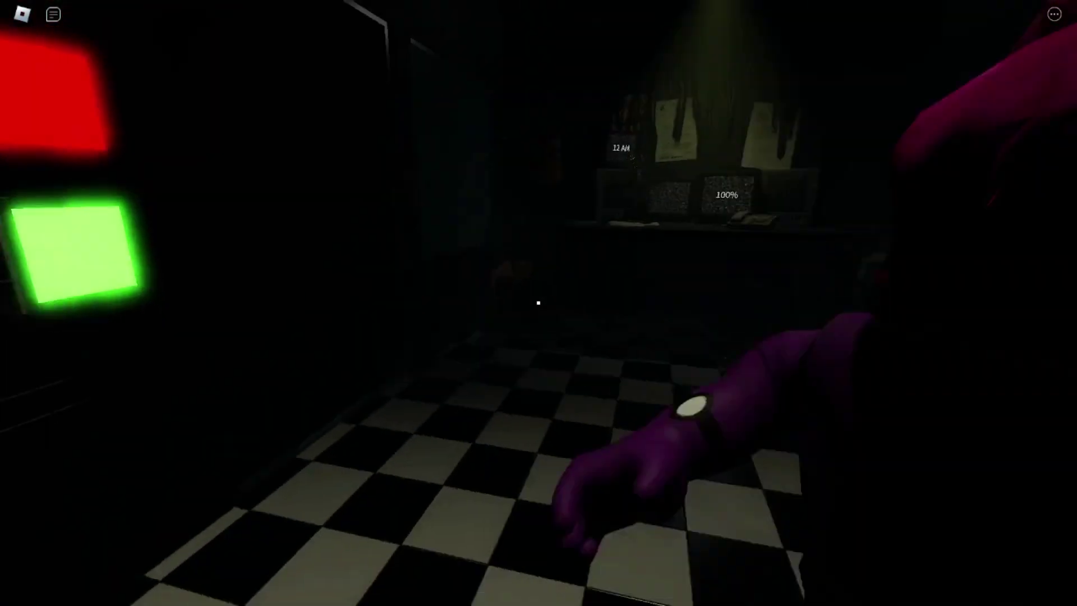
pyautogui.press('w')
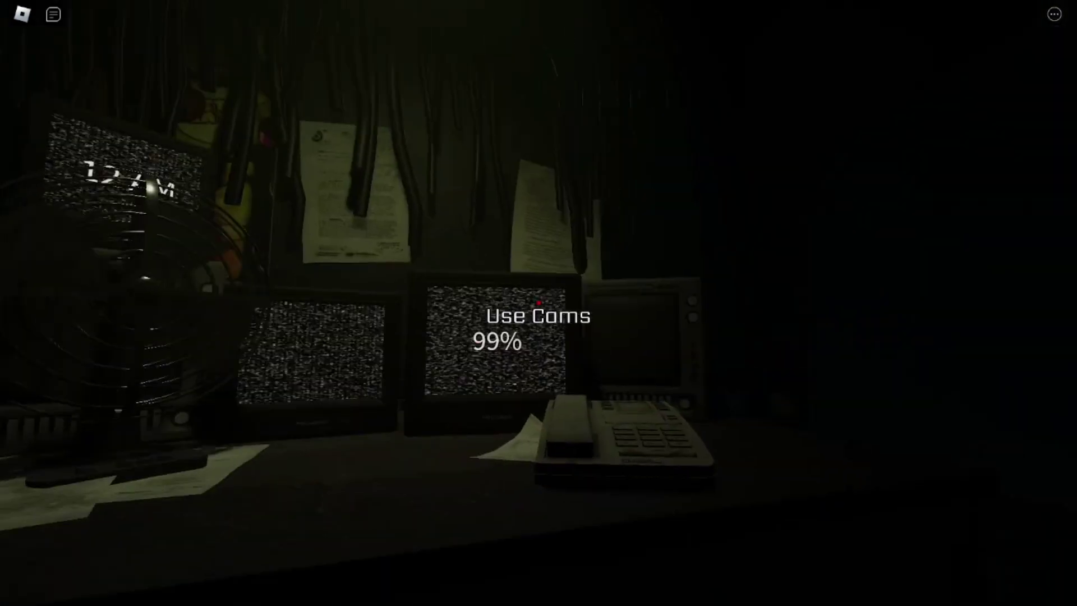
pyautogui.click(538, 301)
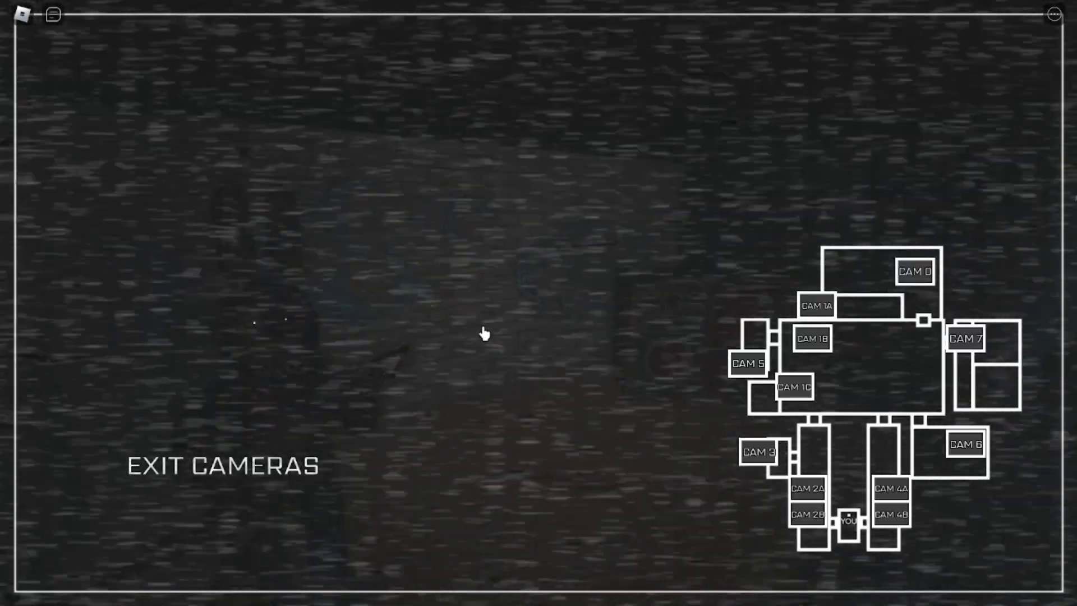
pyautogui.press('Escape')
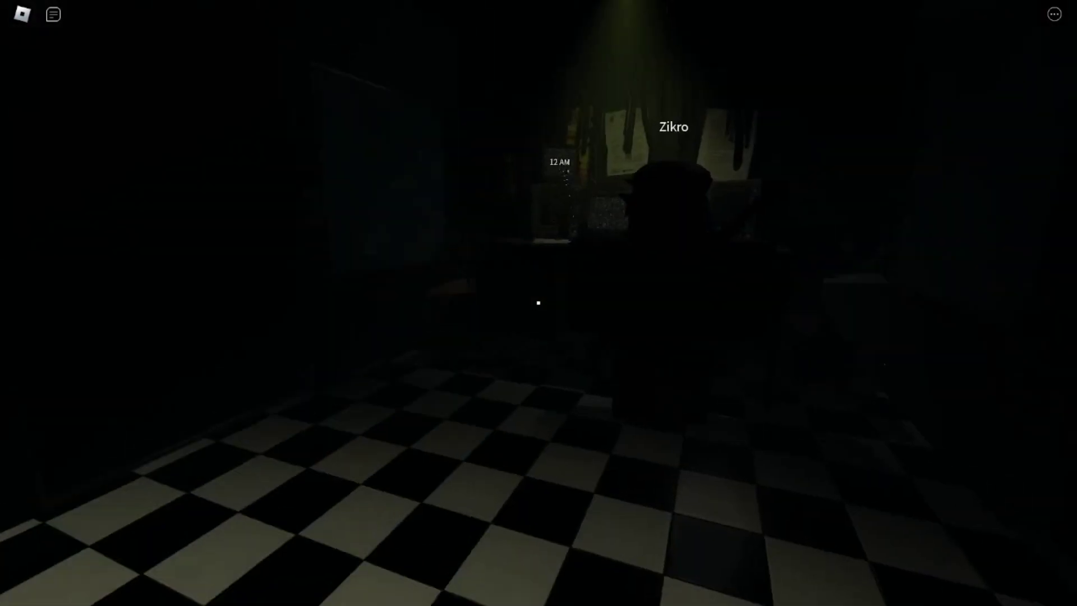
pyautogui.click(538, 302)
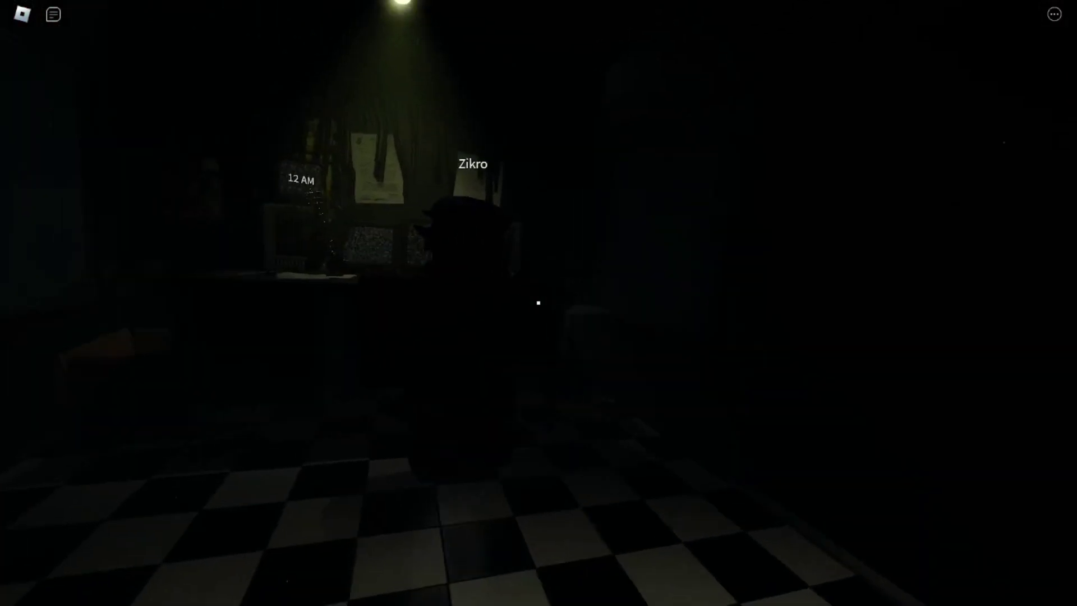
pyautogui.press('w')
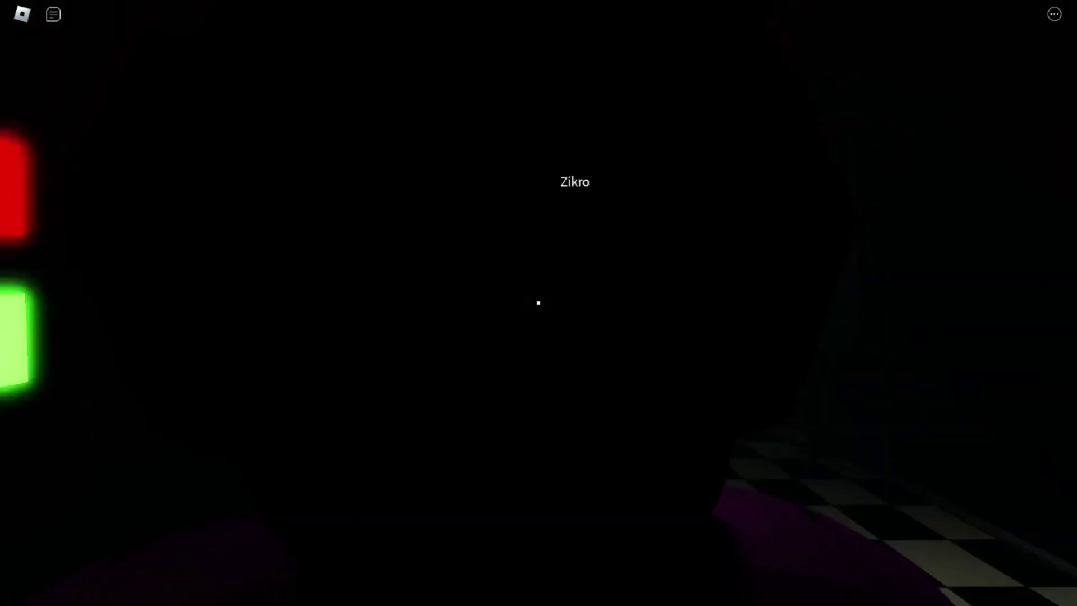
pyautogui.press('w')
pyautogui.click(539, 303)
pyautogui.press('w')
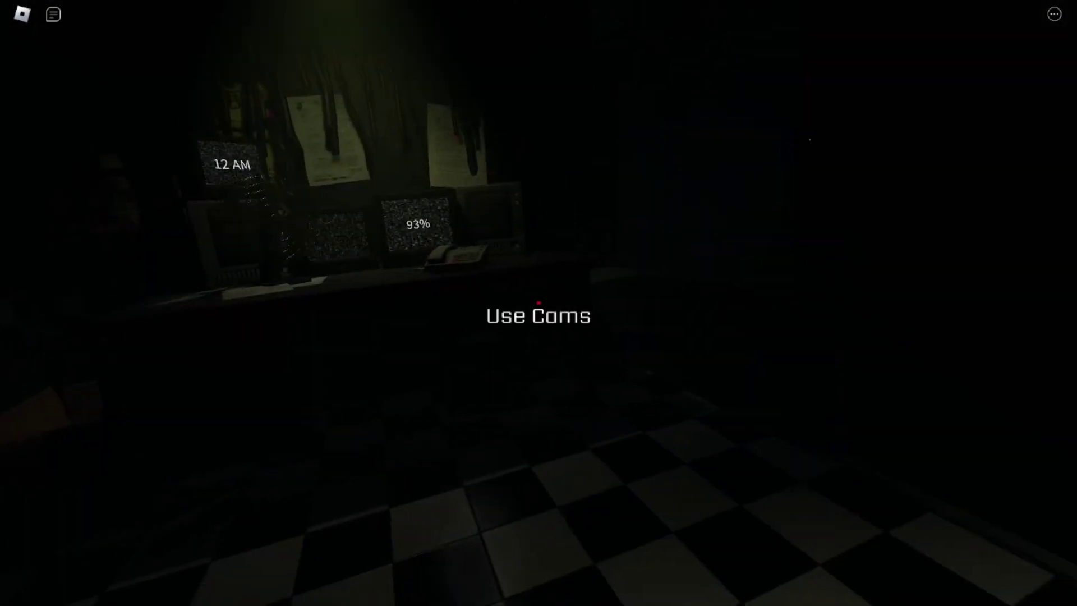
pyautogui.moveTo(539, 303); pyautogui.dragTo(538, 302)
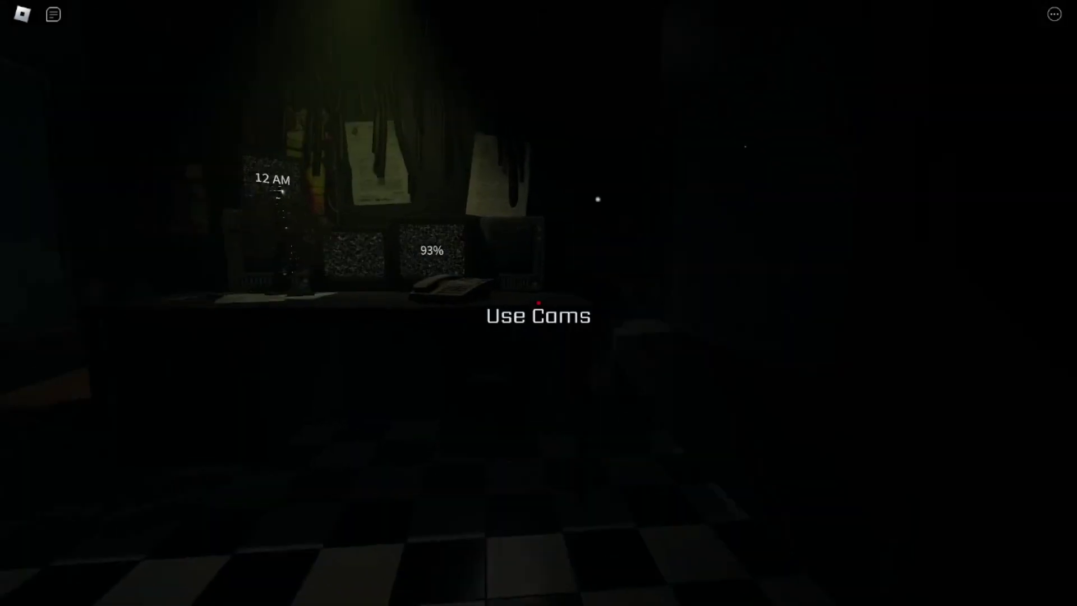
pyautogui.press('w')
pyautogui.click(538, 303)
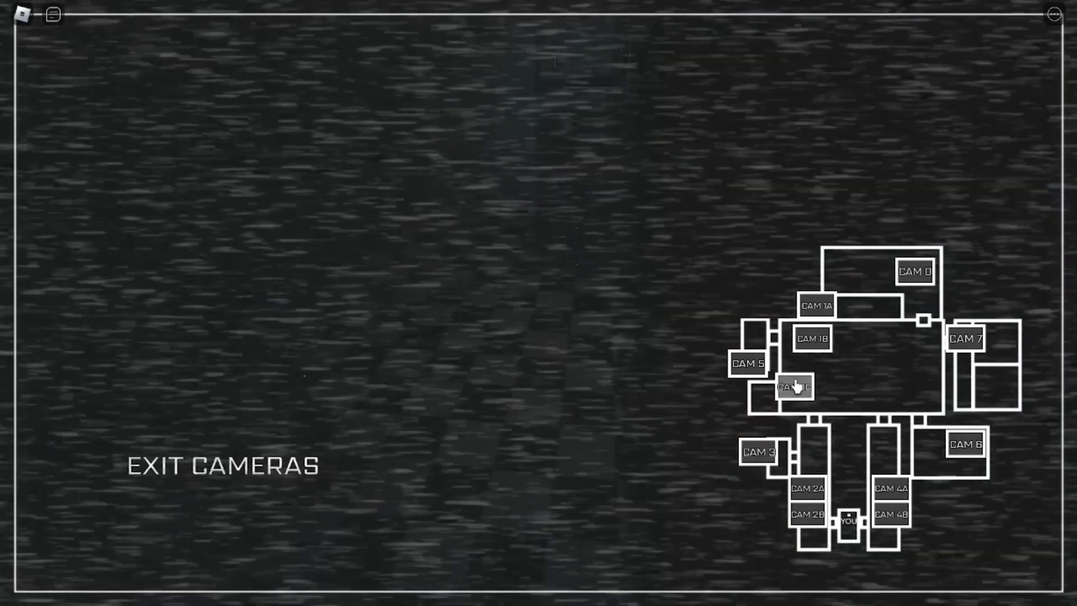
pyautogui.click(747, 364)
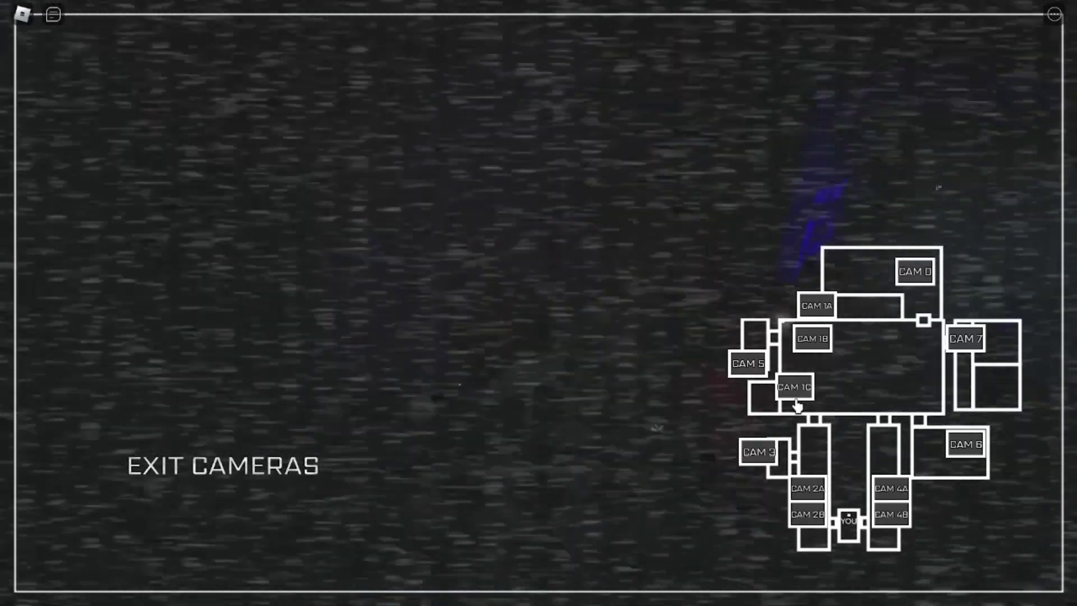
pyautogui.click(496, 454)
# Walk over to the door controls and try the glowing yellow key on the wall
pyautogui.press('w')
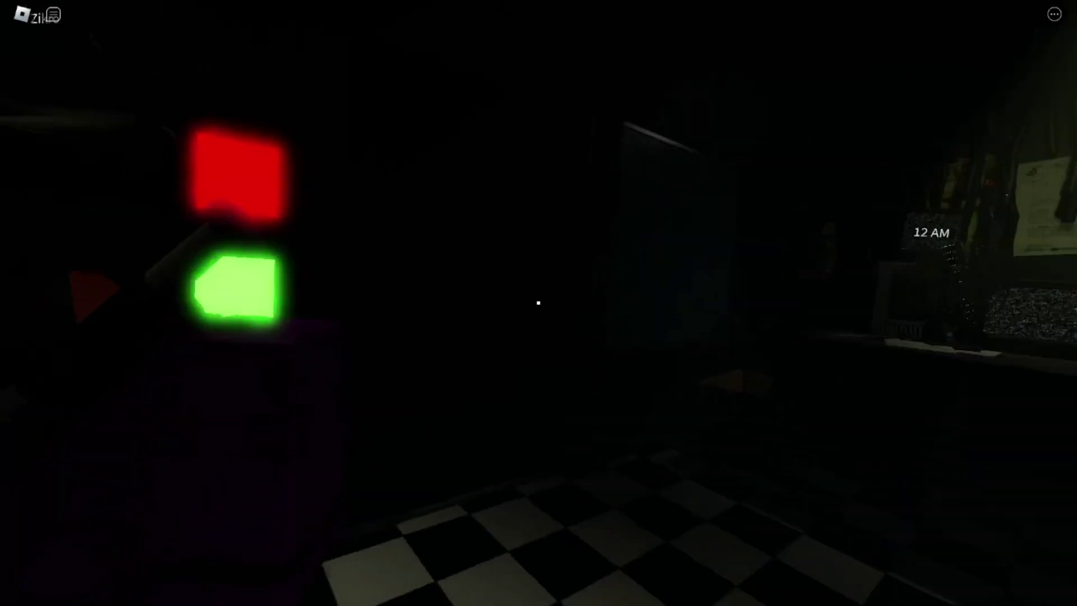
pyautogui.press('w')
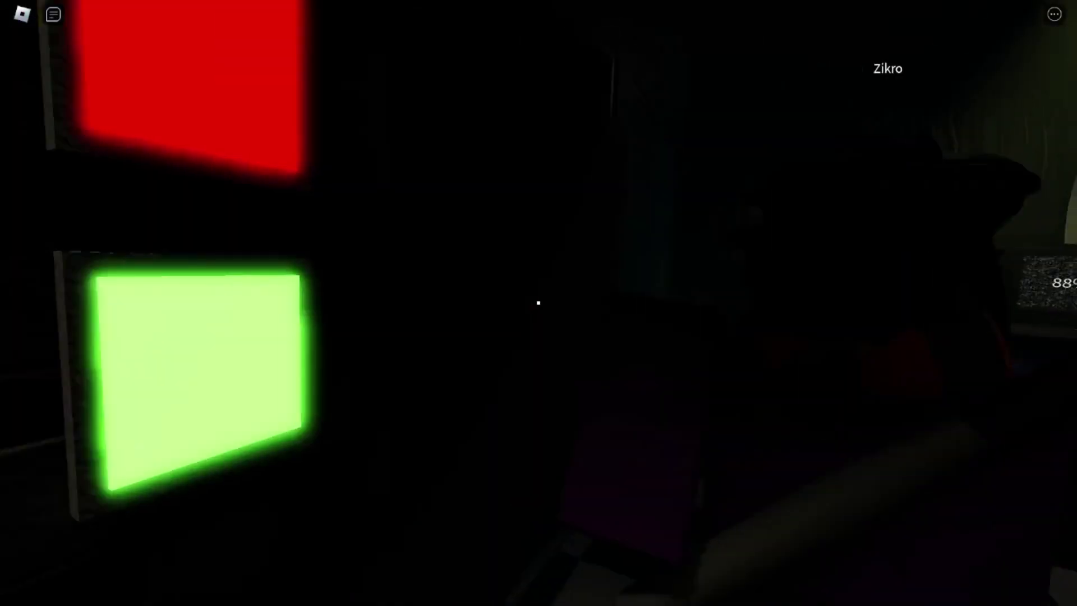
pyautogui.press('w')
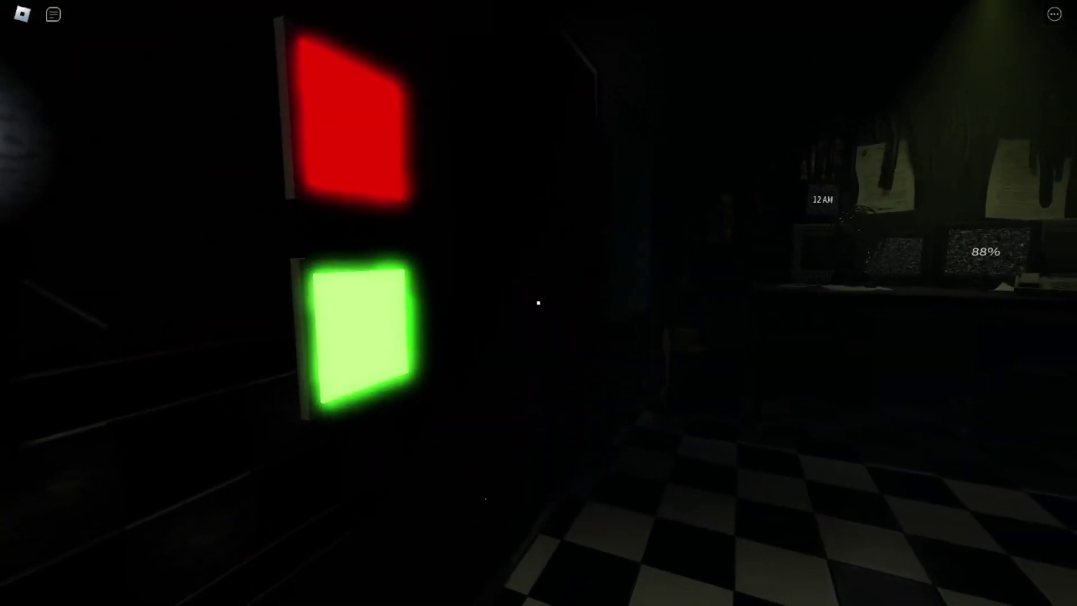
pyautogui.press('w')
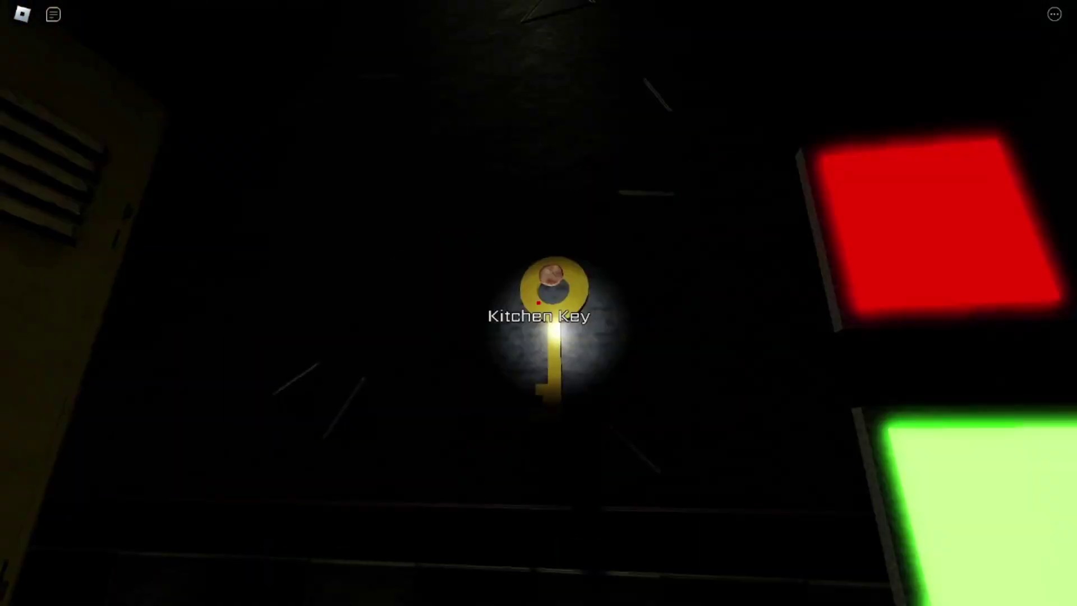
pyautogui.click(538, 302)
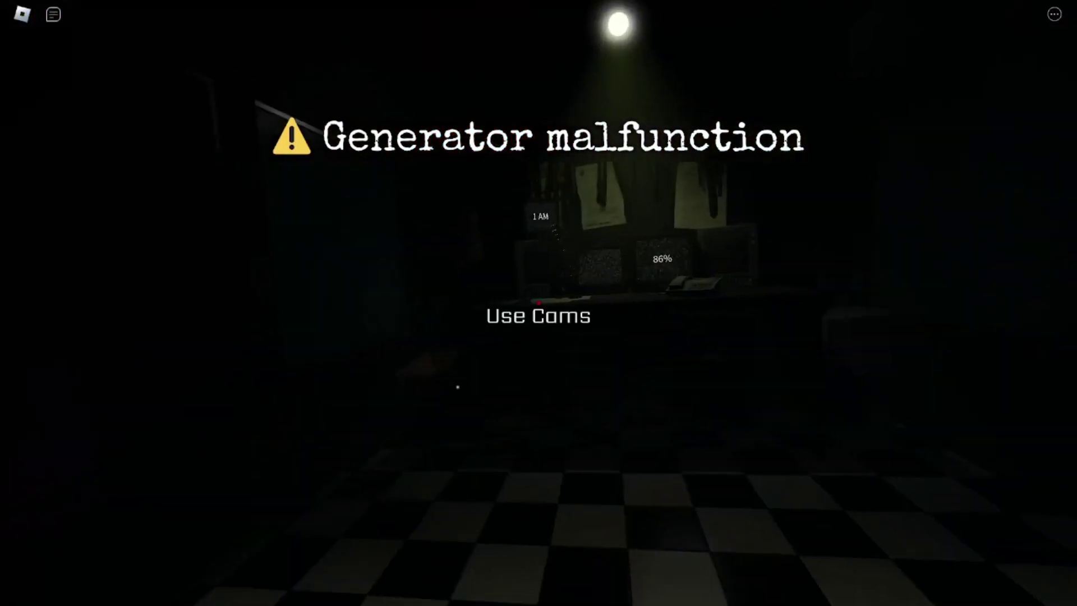
# Open and close the camera feeds, then switch off the hallway light
pyautogui.click(538, 315)
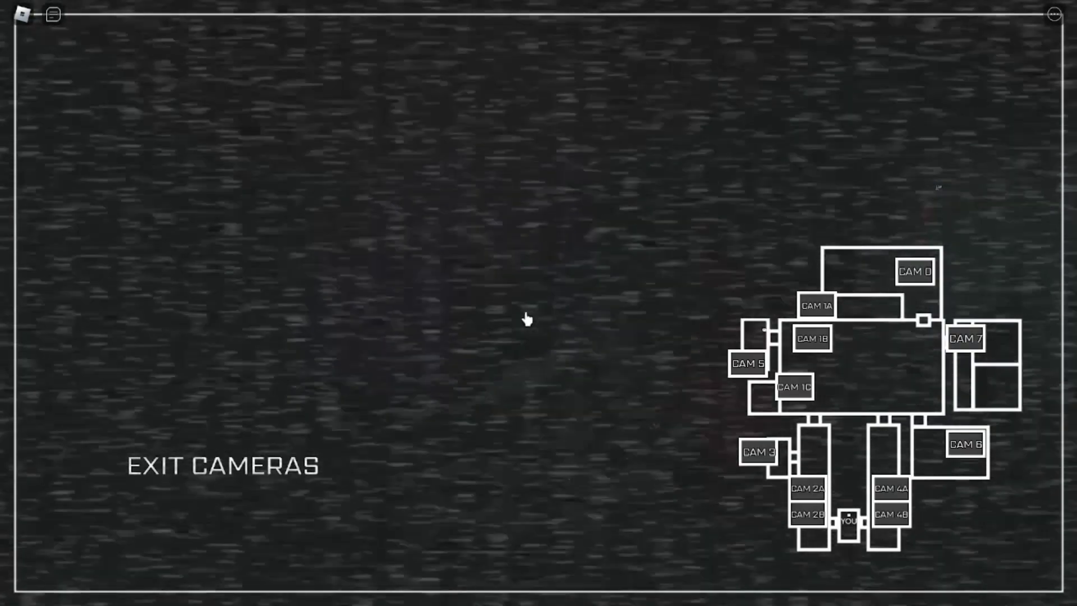
pyautogui.click(311, 466)
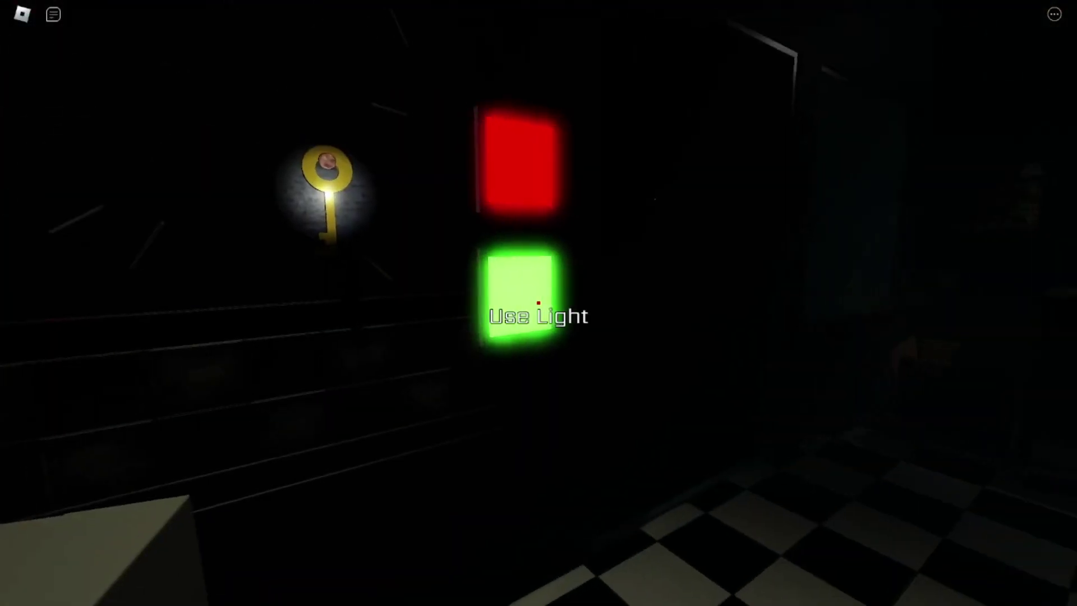
pyautogui.click(537, 303)
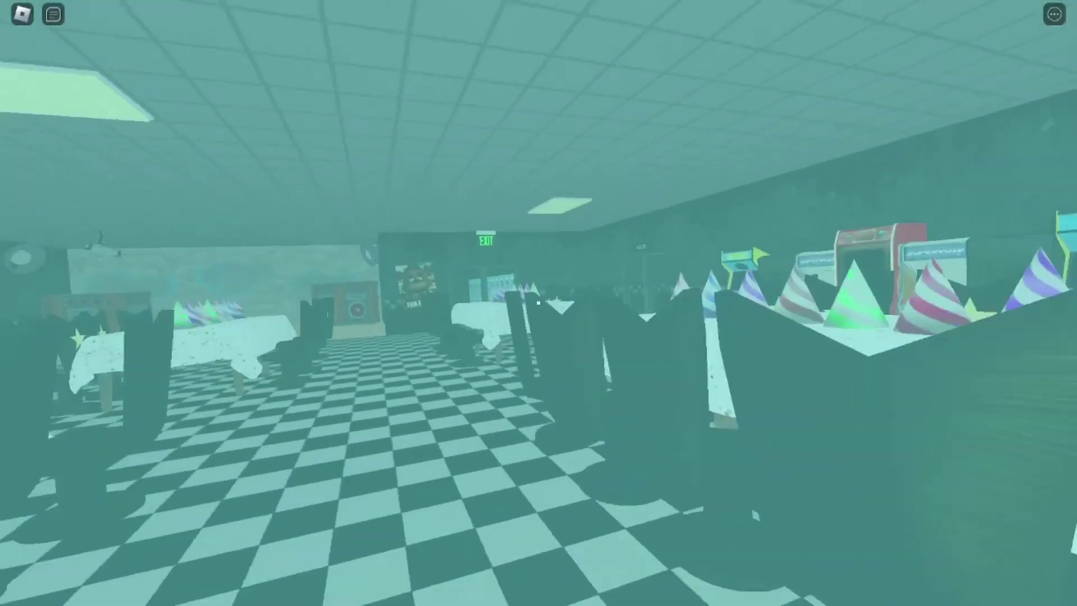
# Fly the ghost through the party room, Employees Only back room and hallways, back to the dining room
pyautogui.moveTo(538, 304); pyautogui.dragTo(538, 303)
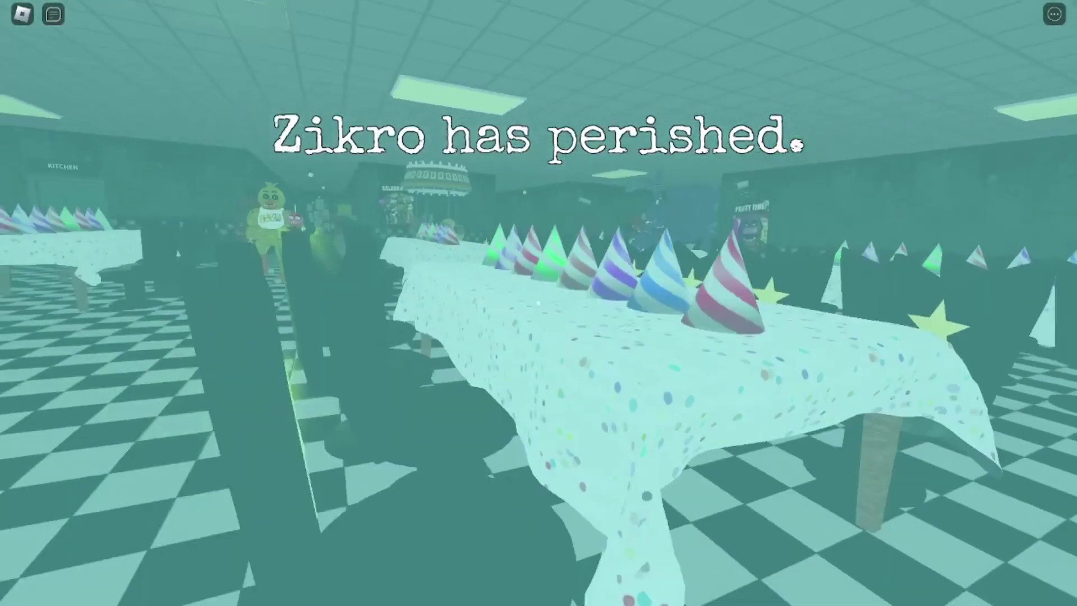
pyautogui.press('w')
pyautogui.press('w')
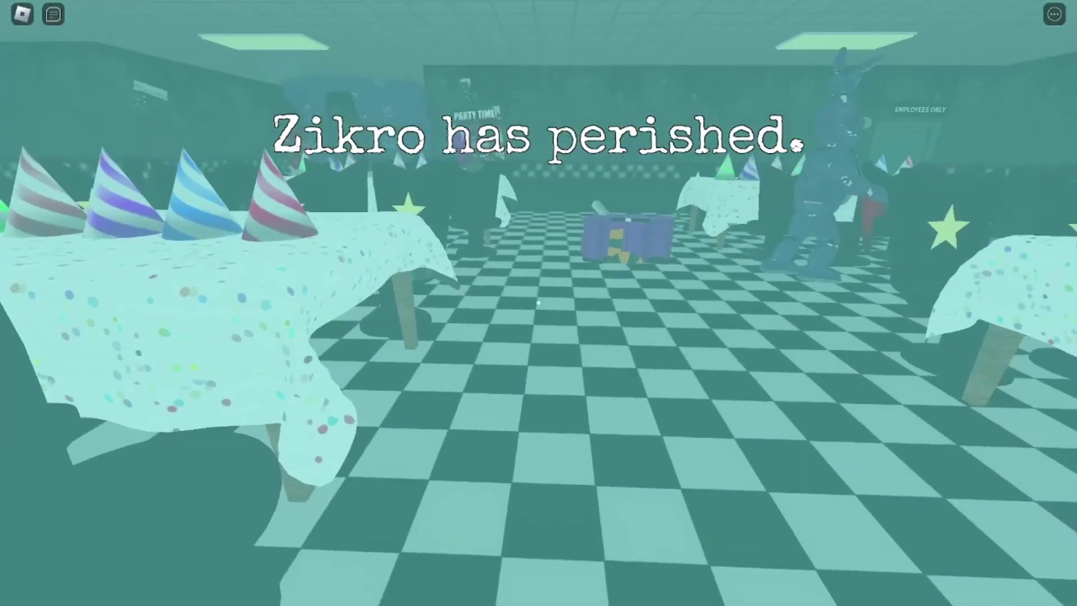
pyautogui.press('w')
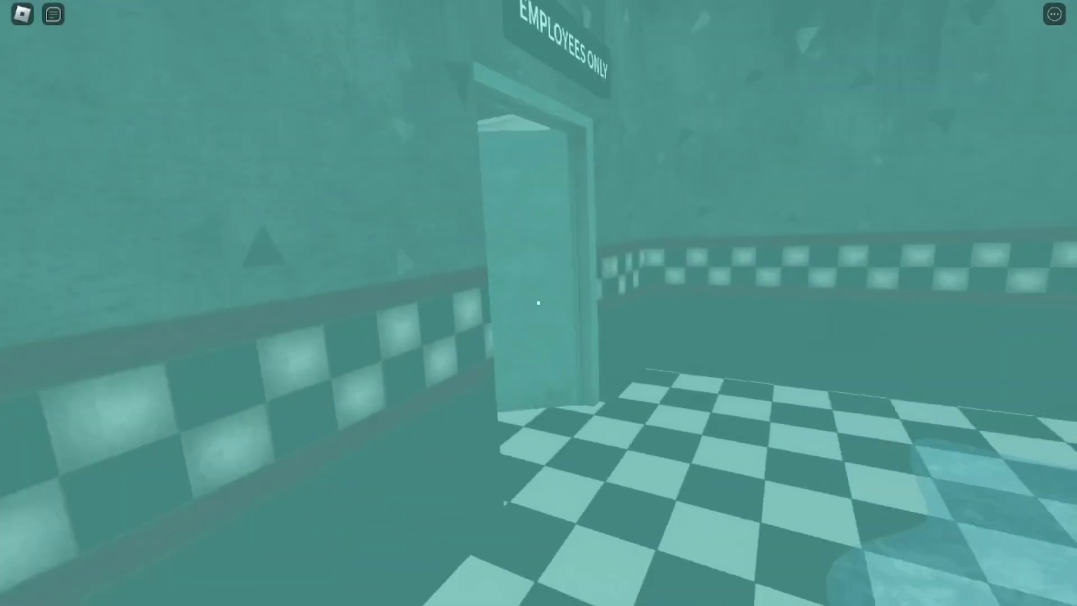
pyautogui.press('w')
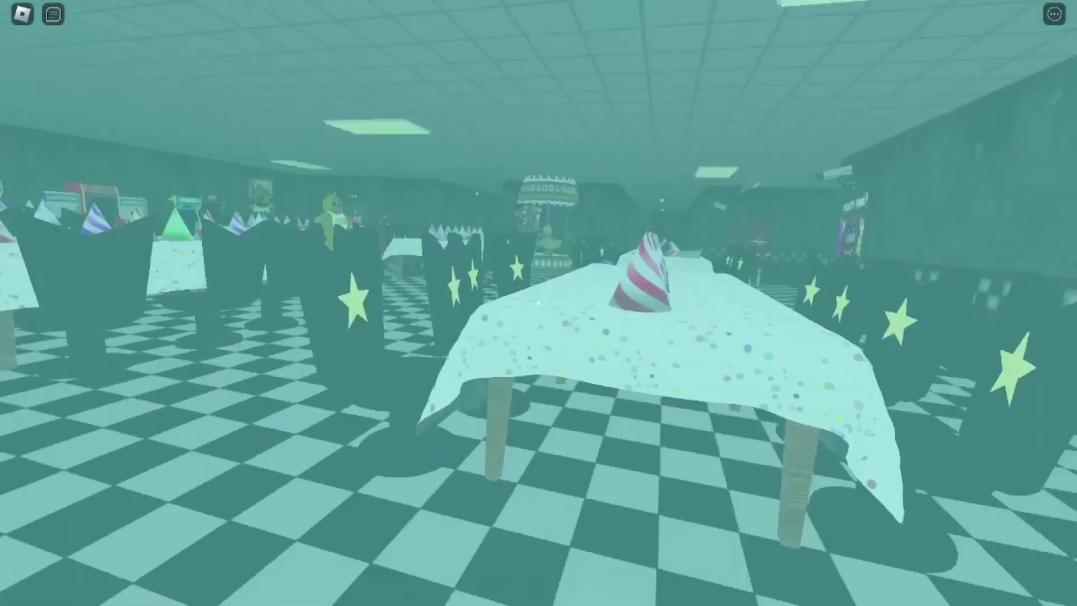
pyautogui.press('w')
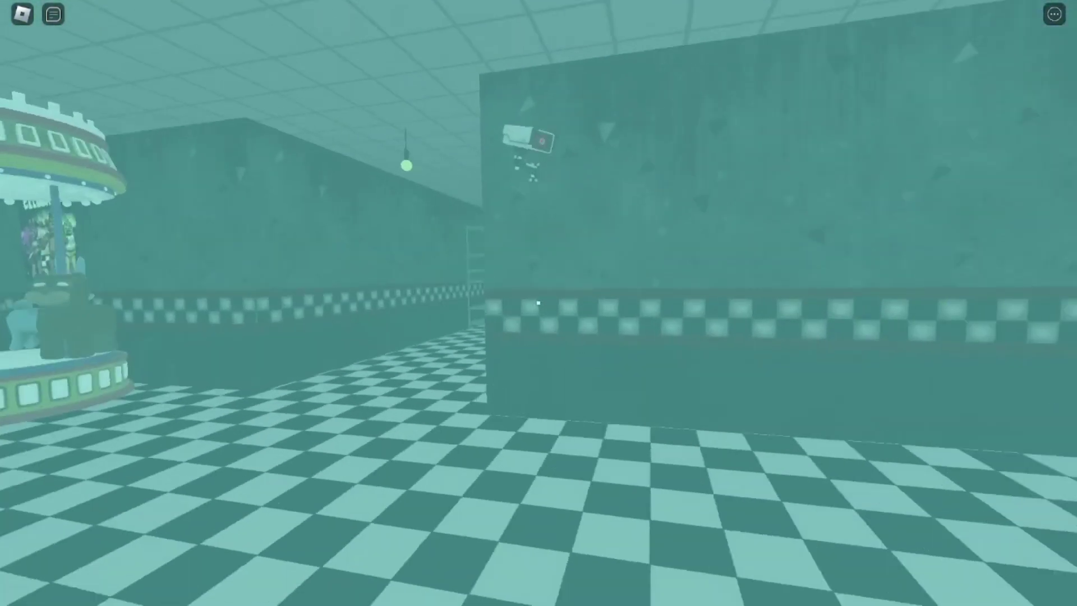
pyautogui.press('w')
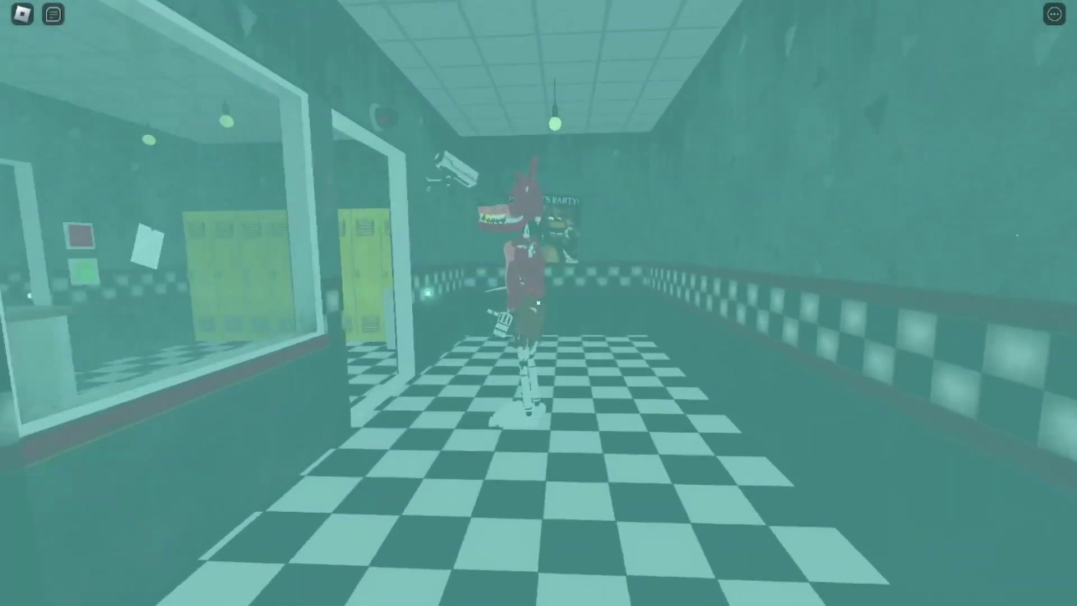
pyautogui.press('w')
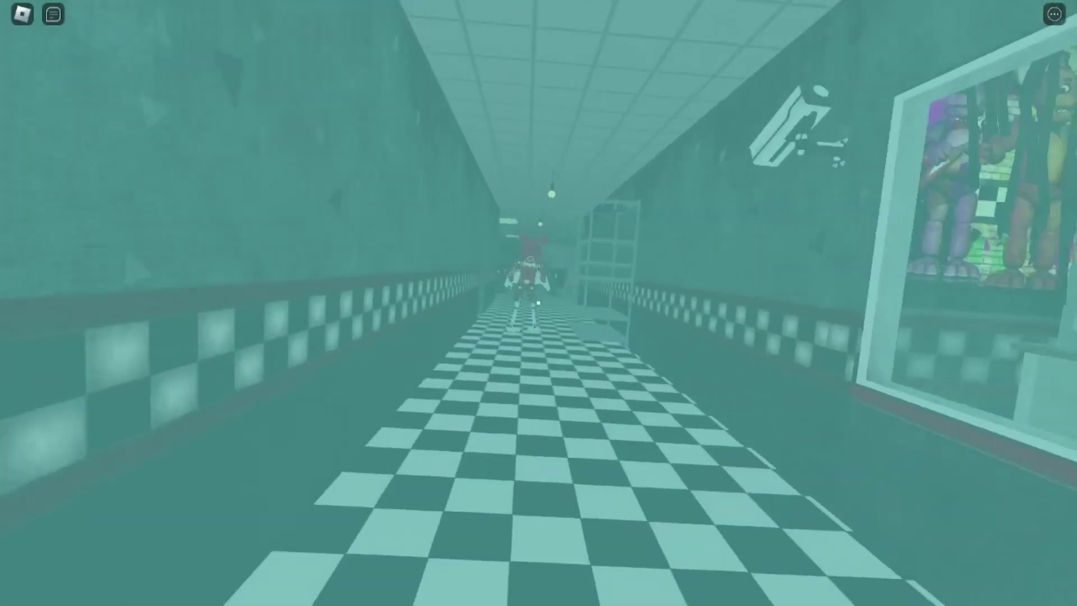
pyautogui.press('w')
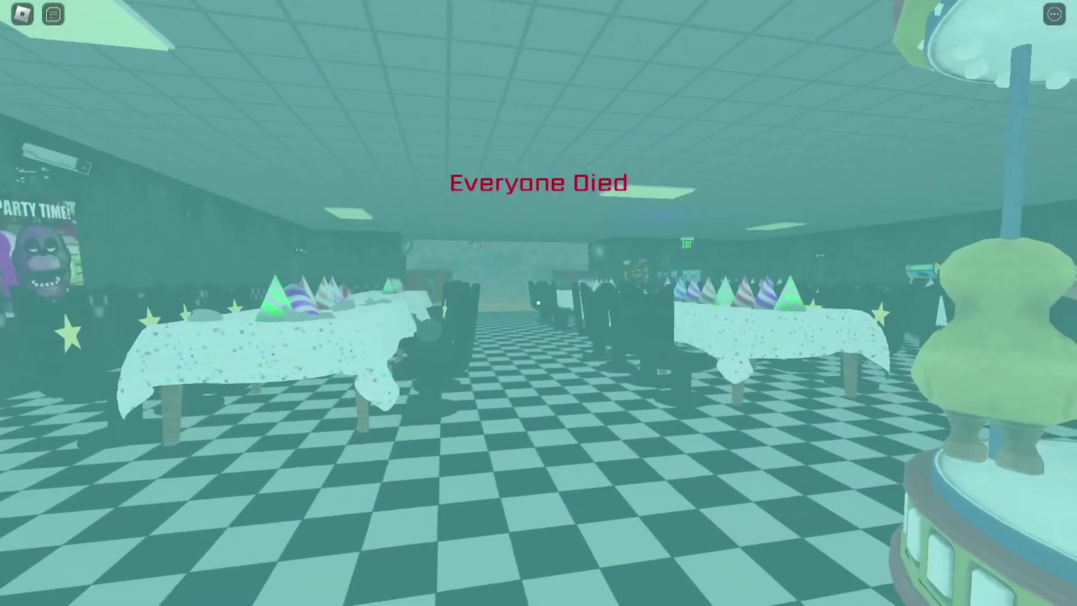
pyautogui.press('w')
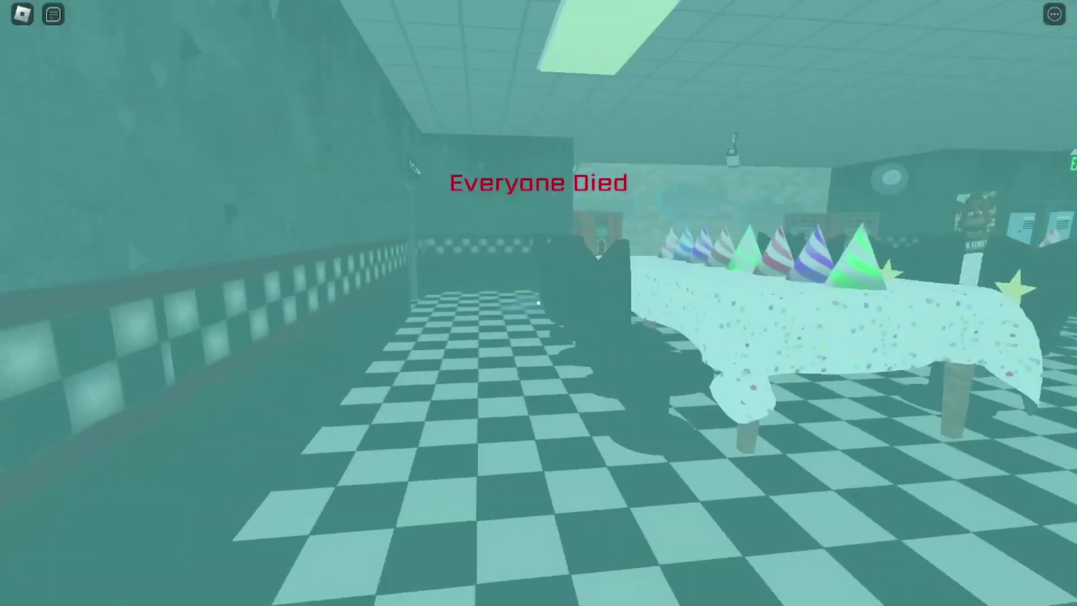